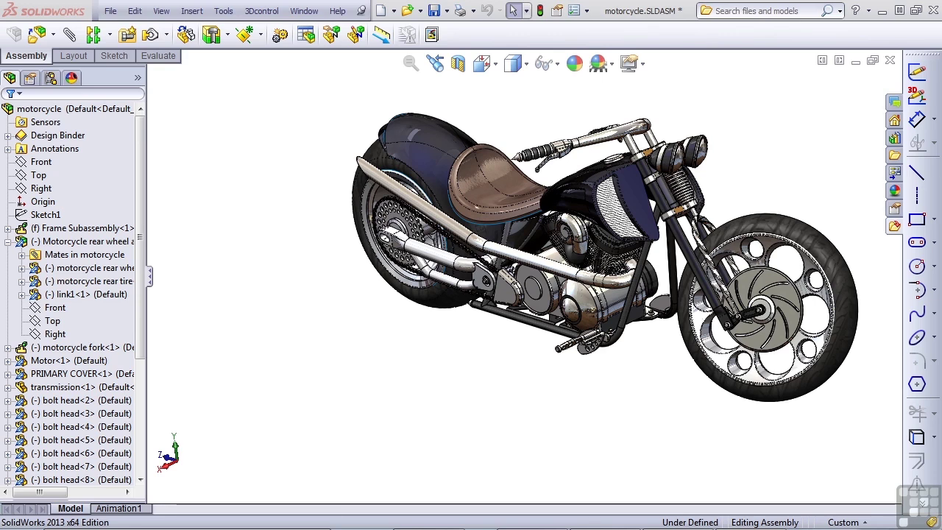
Open the rear-wheel drive chain's link part from the motorcycle assembly in its own window
click(81, 347)
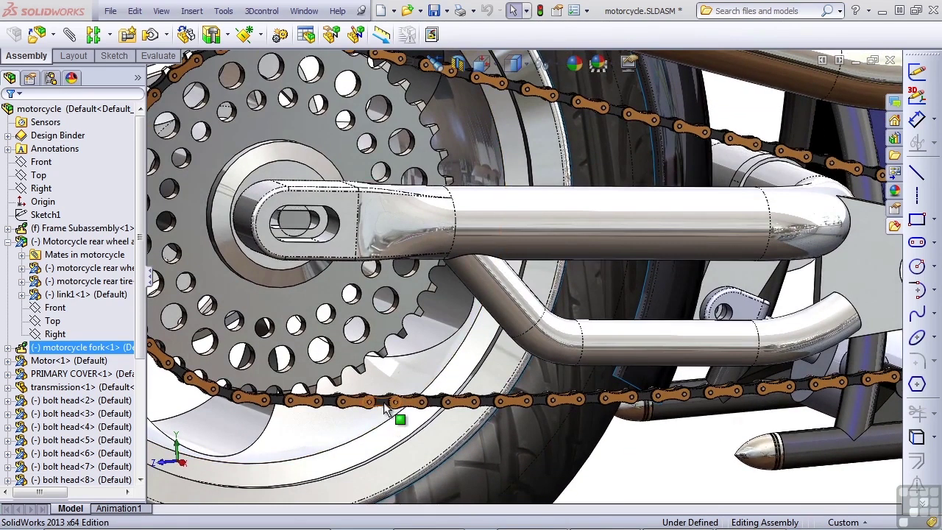
right_click(385, 409)
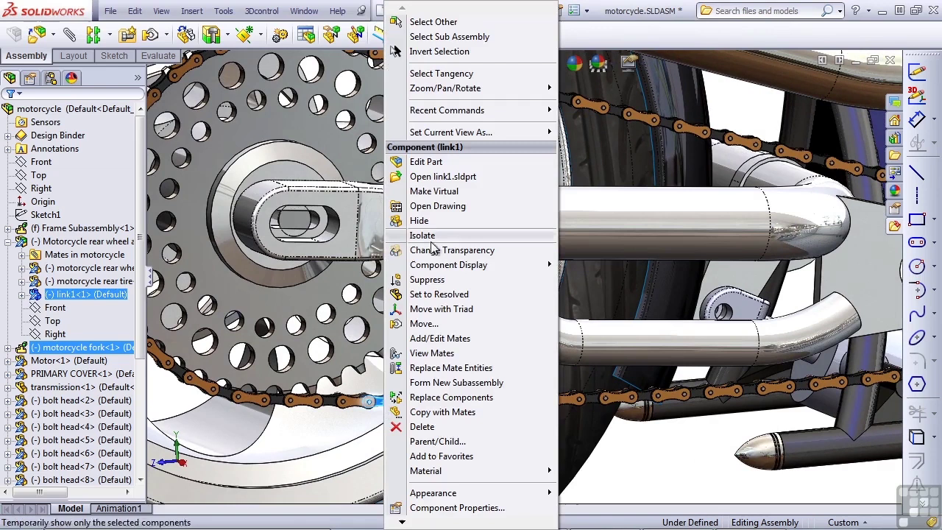
click(441, 177)
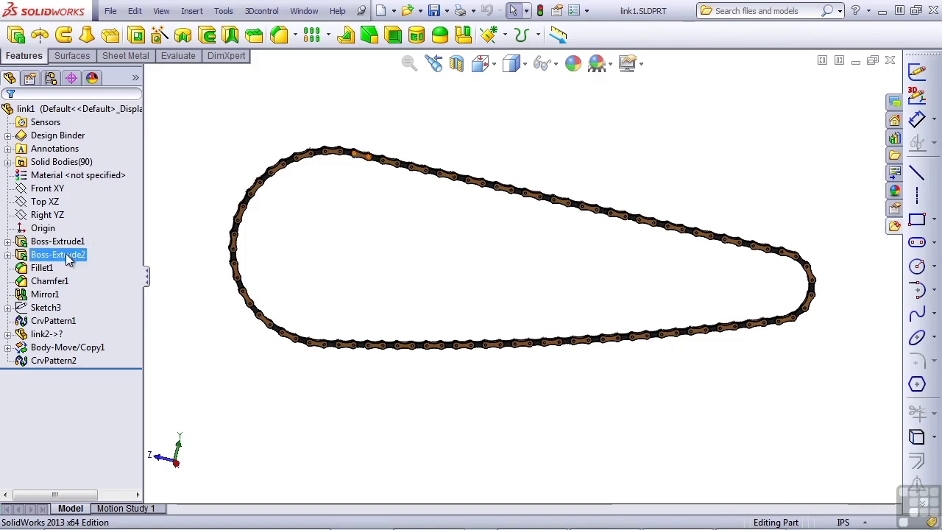
Examine which parts of the chain the inserted link2 part and the CrvPattern2 feature produce
click(47, 334)
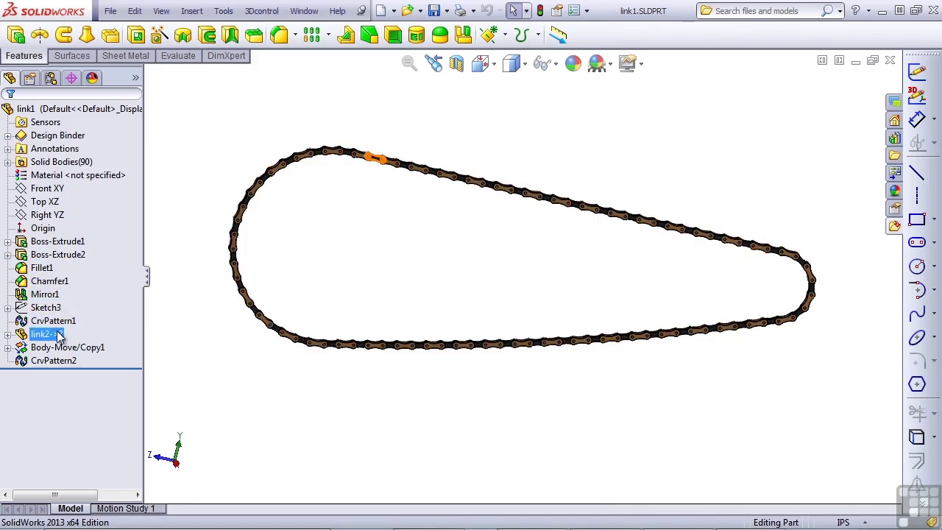
click(53, 360)
click(43, 388)
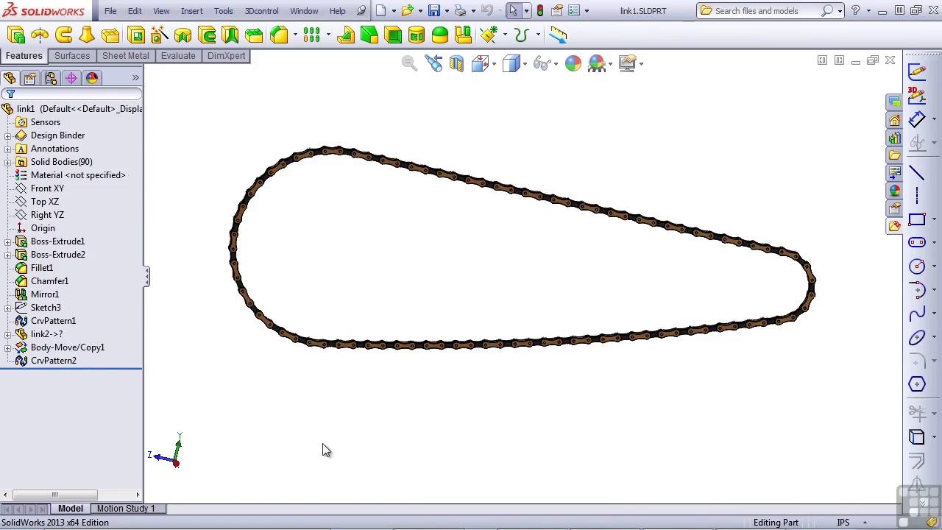
middle_drag(323, 444, 336, 445)
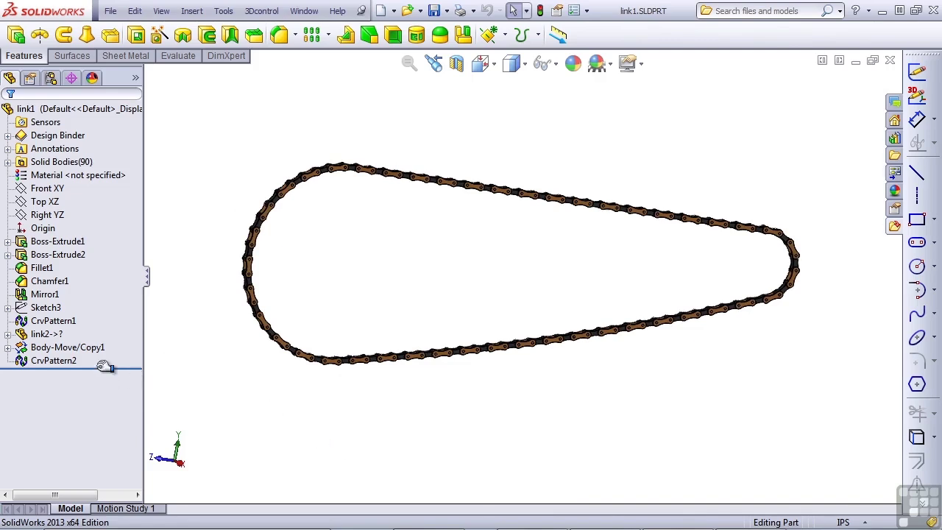
Roll the link part back to the state just after Boss-Extrude1, before Boss-Extrude2
click(58, 255)
ctrl+click(56, 241)
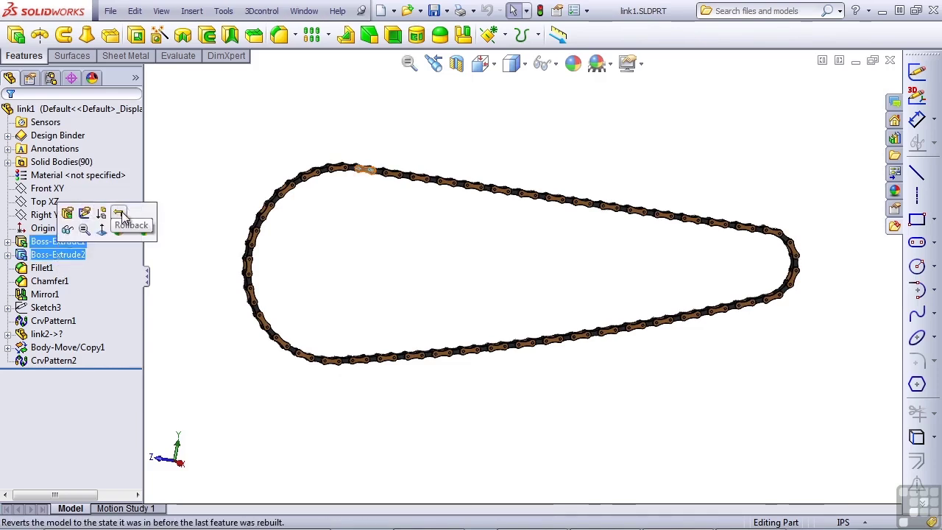
click(120, 214)
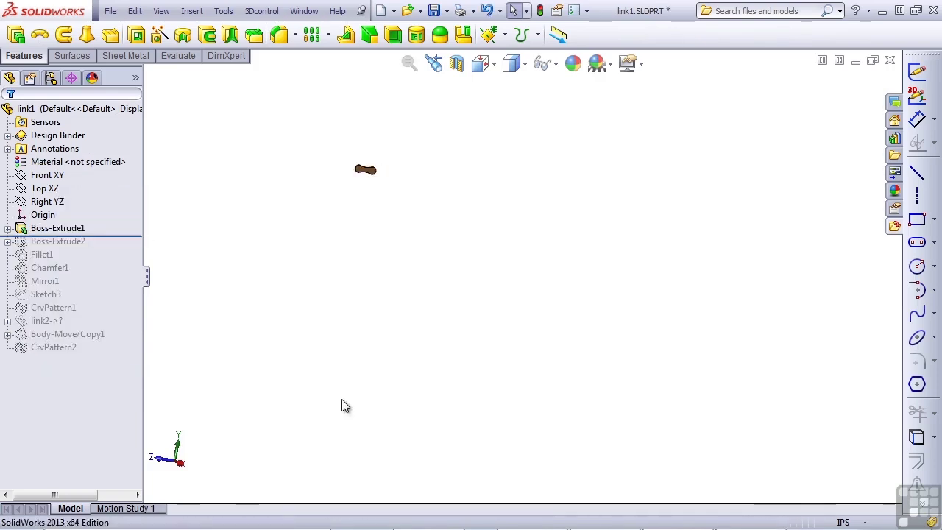
middle_drag(343, 404, 398, 405)
scroll(395, 401, down, 2)
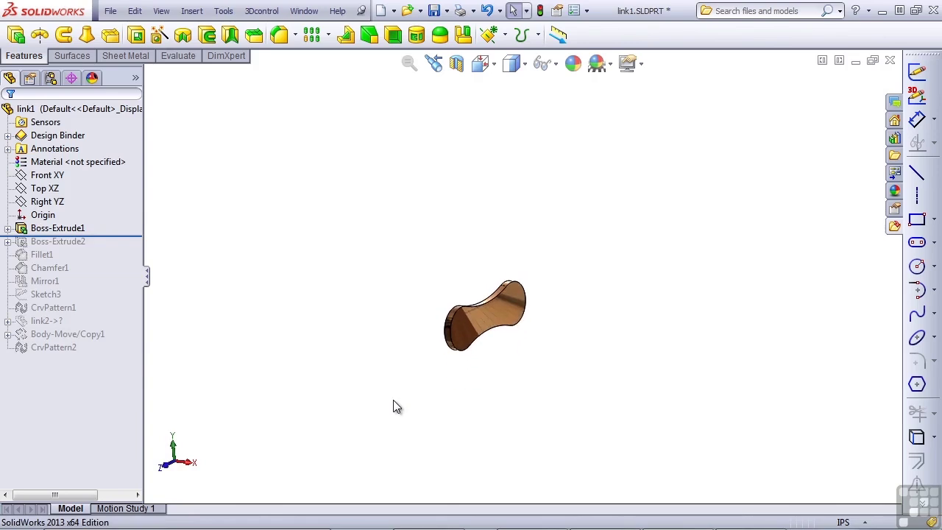
Review the sketch and the extrusion settings of Boss-Extrude1, keeping its definition as it is
click(9, 229)
click(59, 241)
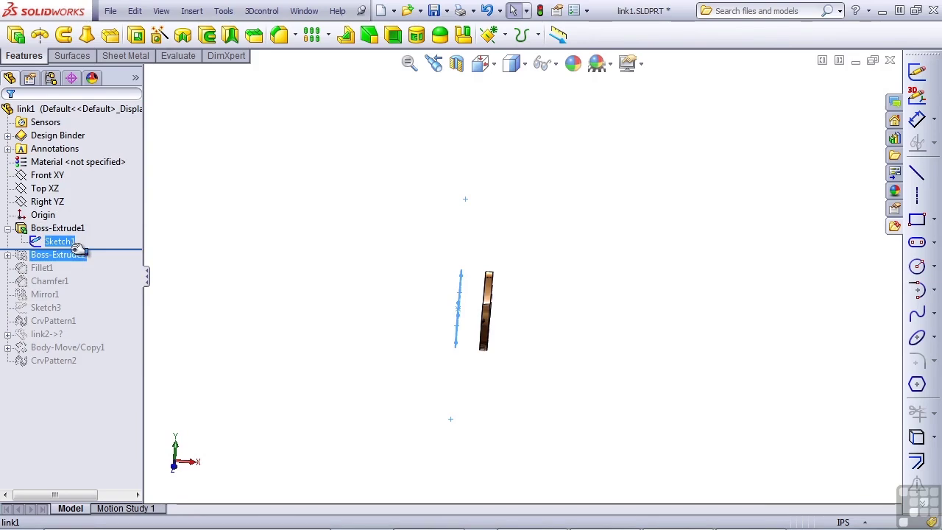
click(58, 230)
click(68, 189)
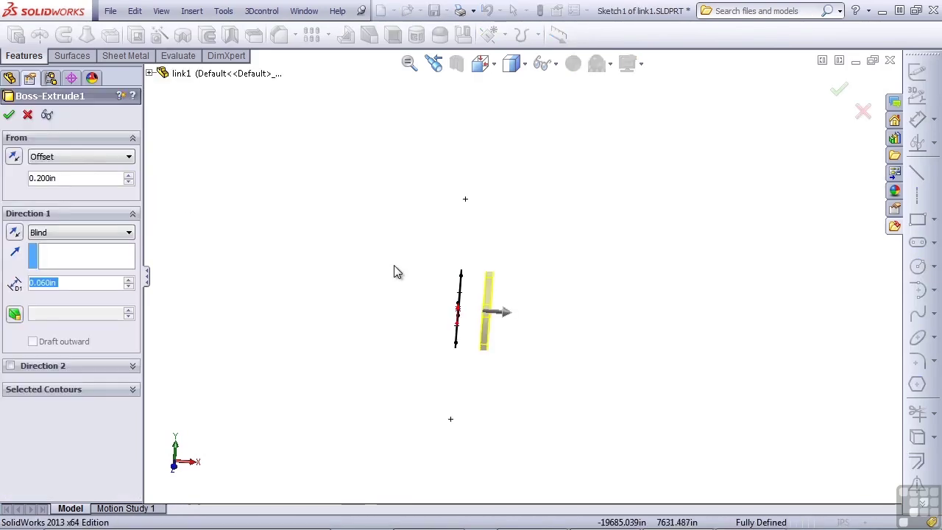
click(9, 116)
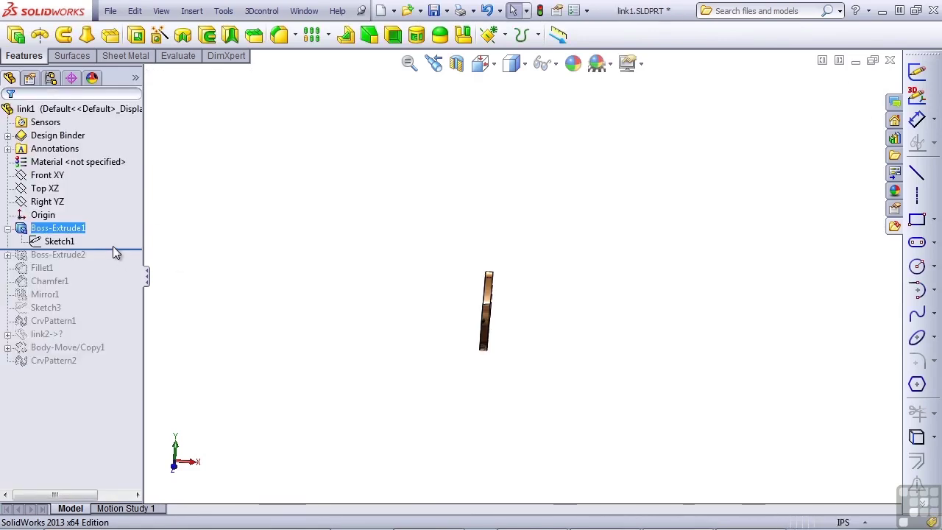
Roll the model forward to include Boss-Extrude2 and inspect its Sketch2 in isometric view
drag(119, 248, 22, 261)
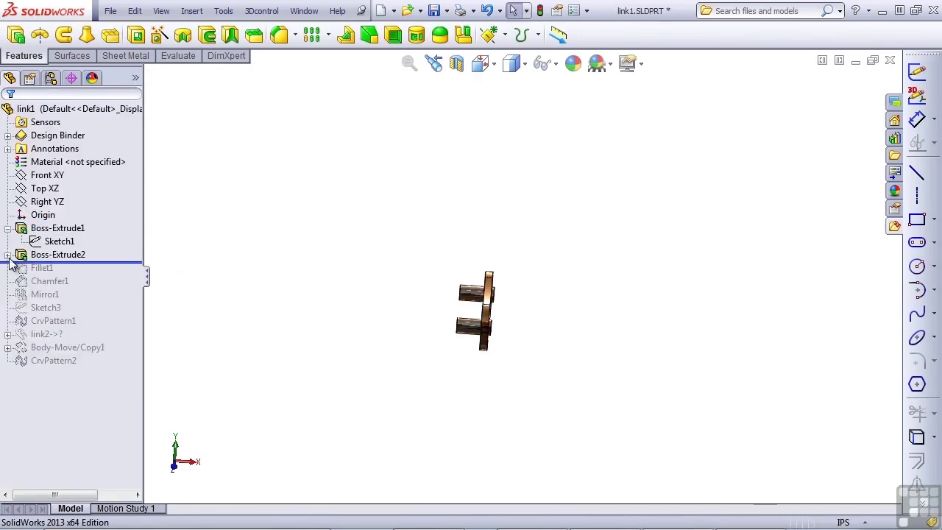
click(8, 254)
click(59, 267)
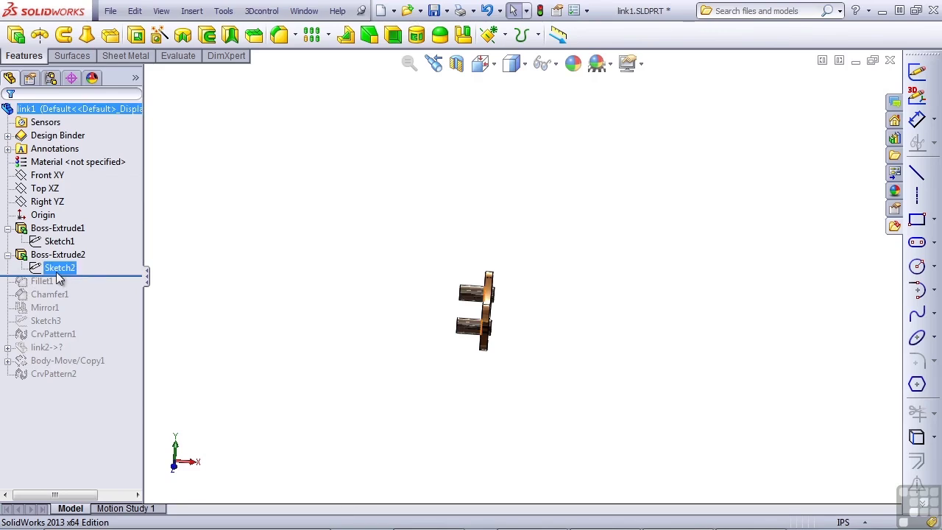
key(ctrl+7)
click(298, 299)
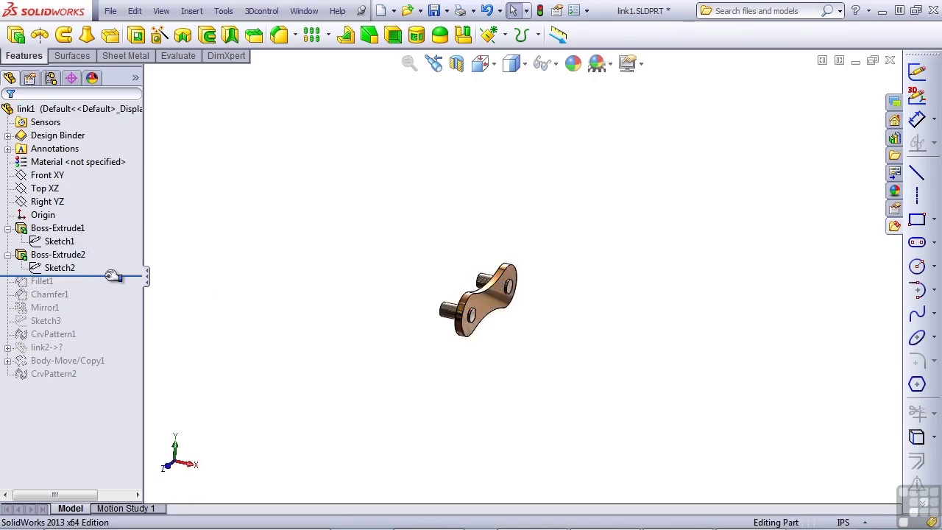
Roll the model forward to include Fillet1 and inspect the rounded edges of the link plate
drag(112, 275, 101, 287)
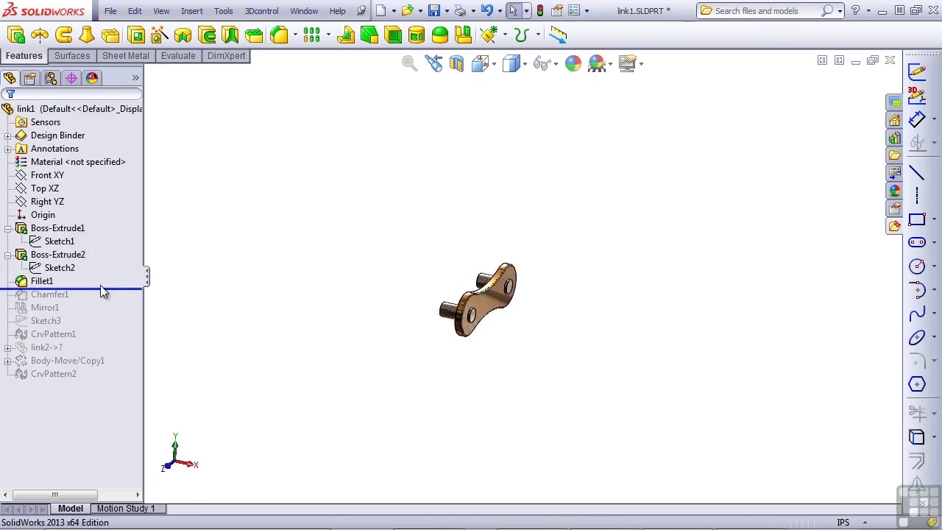
click(54, 282)
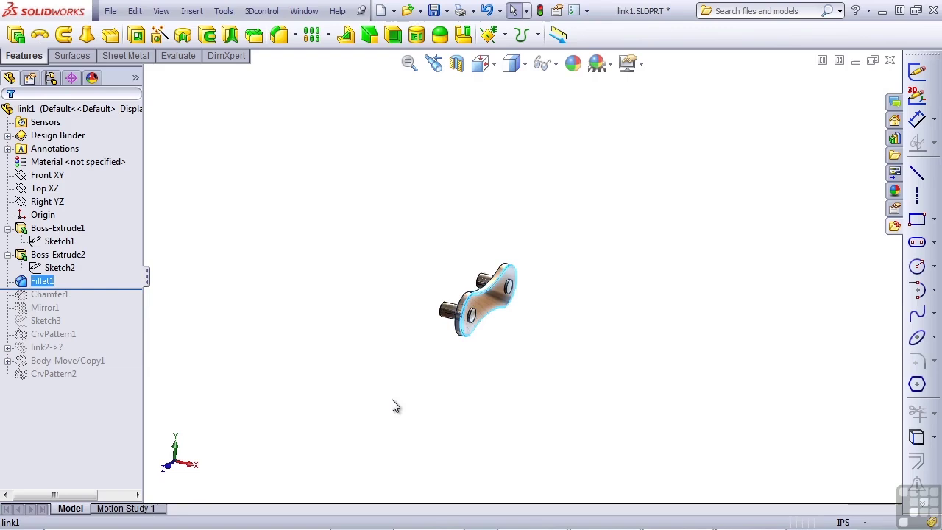
click(436, 378)
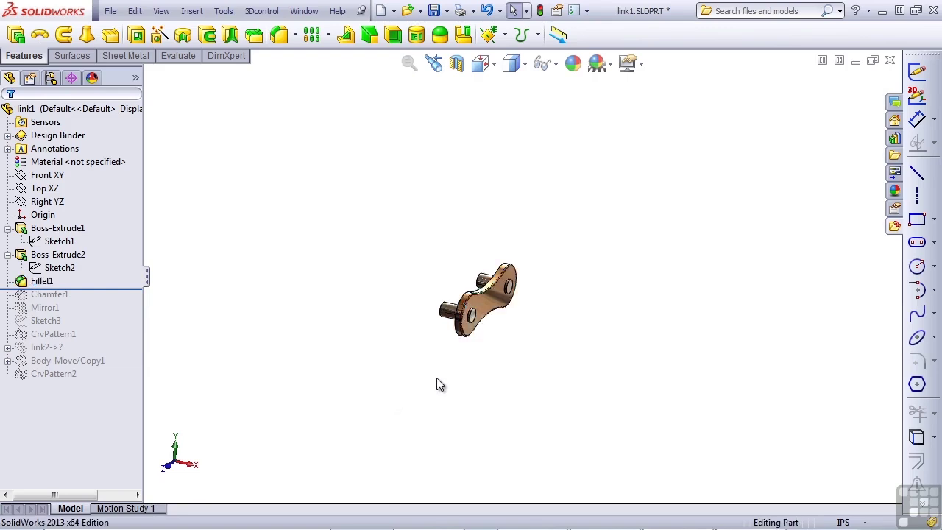
scroll(523, 358, down, 3)
scroll(523, 363, down, 6)
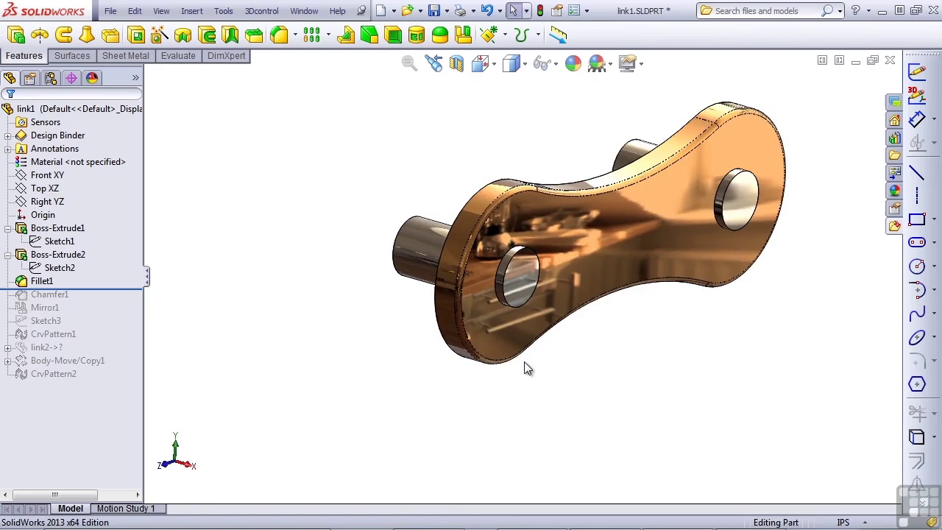
middle_drag(523, 363, 508, 366)
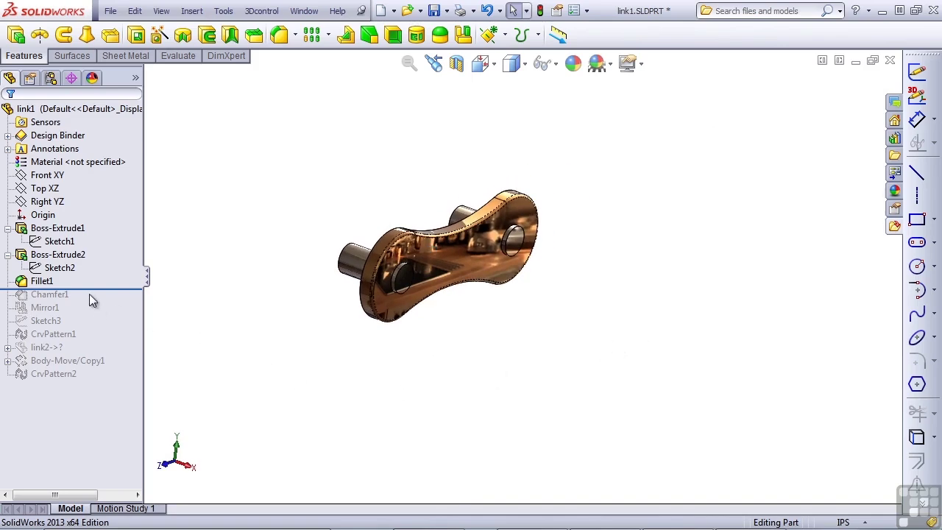
Roll the model forward past Chamfer1 and Mirror1 to bring back the chamfered pins and the second link plate
mouse_move(89, 289)
mouse_down()
mouse_move(57, 300)
mouse_move(86, 300)
mouse_up()
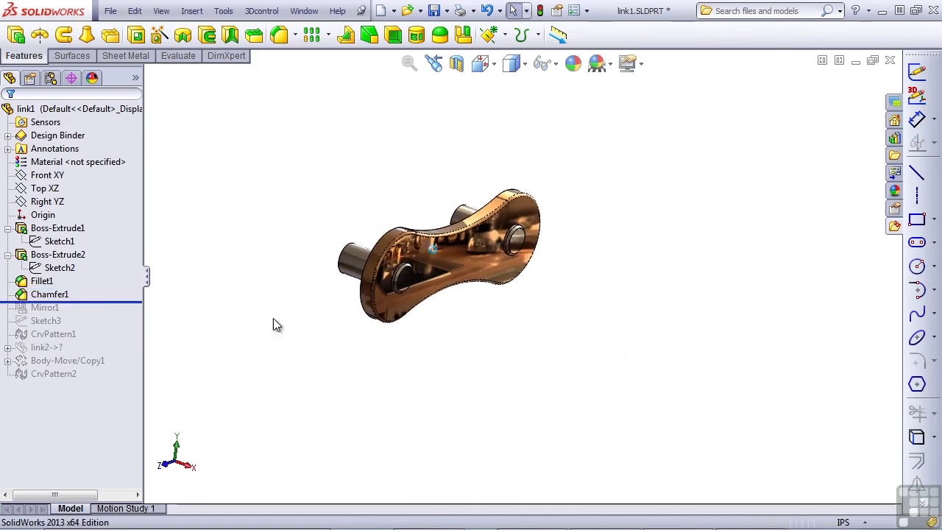
middle_drag(273, 318, 292, 331)
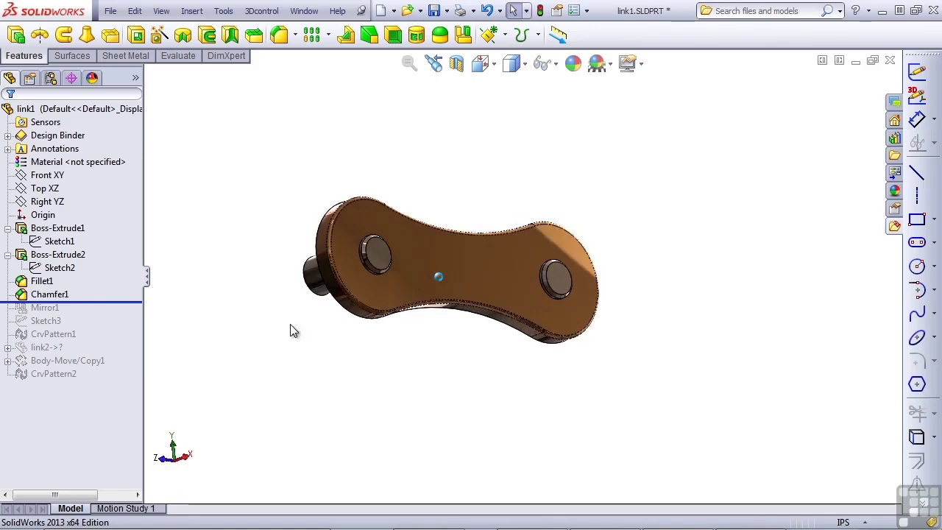
drag(79, 302, 74, 313)
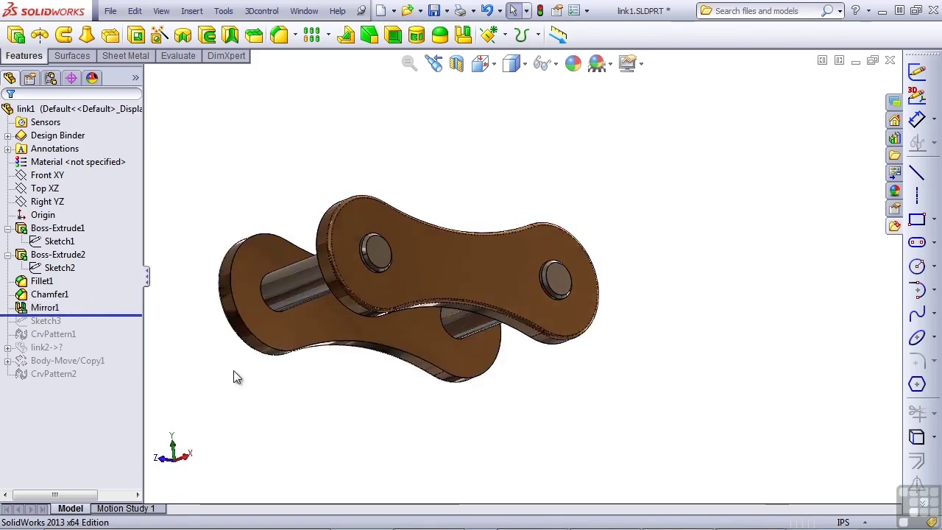
middle_drag(248, 383, 162, 353)
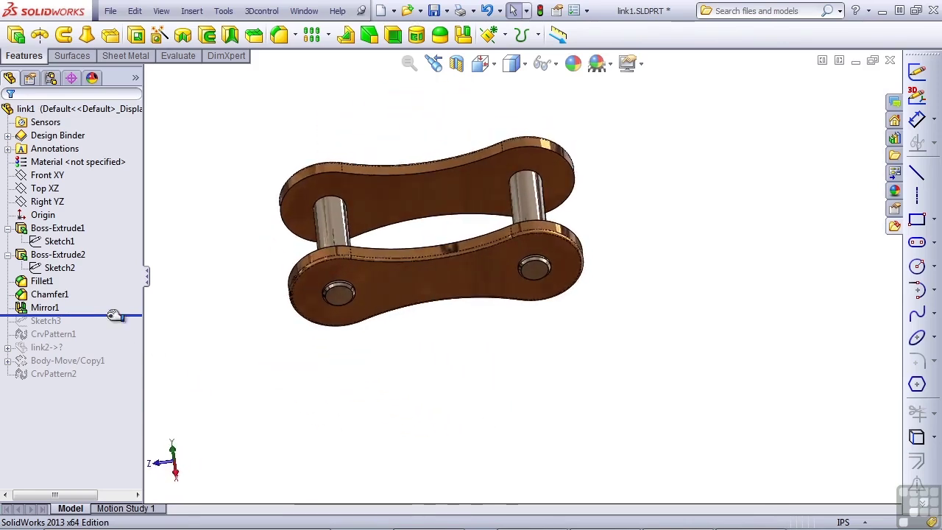
Roll the model forward to include Sketch3 and show this chain path sketch
drag(110, 315, 103, 328)
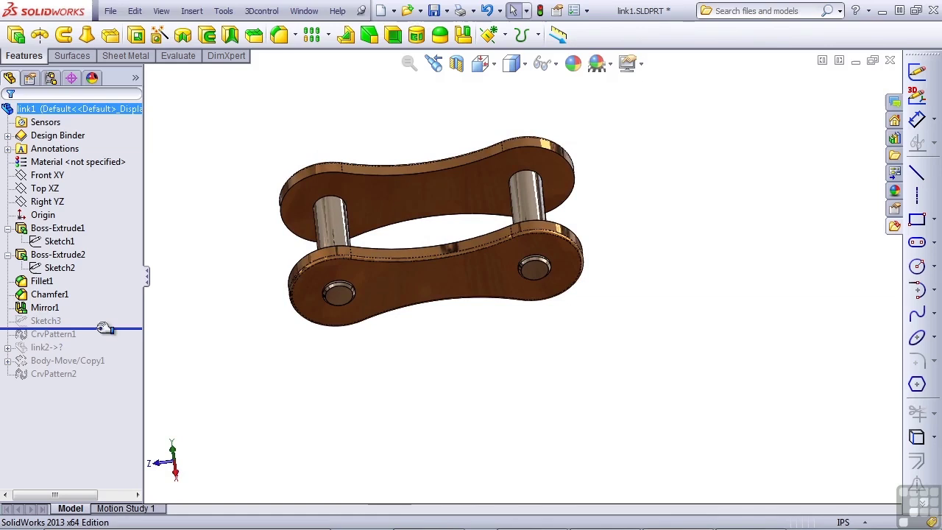
middle_drag(283, 375, 227, 382)
click(45, 321)
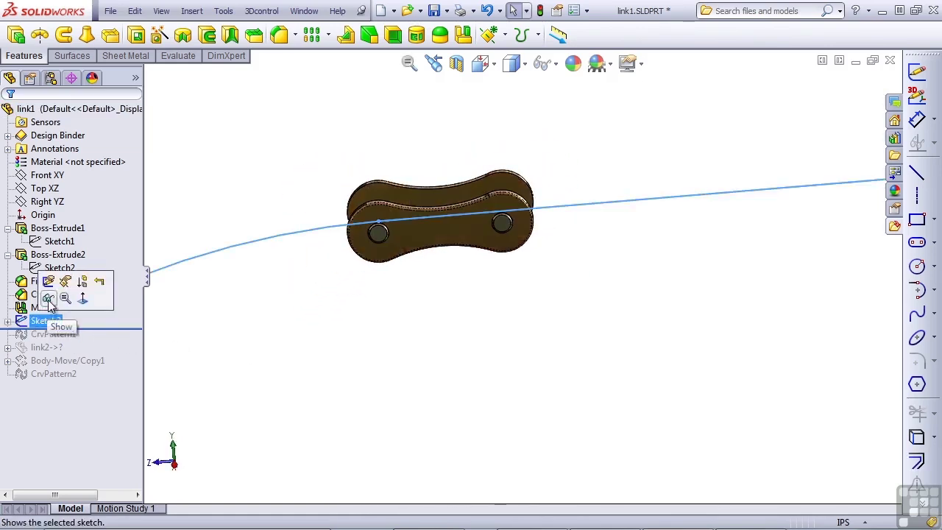
click(44, 301)
key(f)
scroll(307, 318, up, 3)
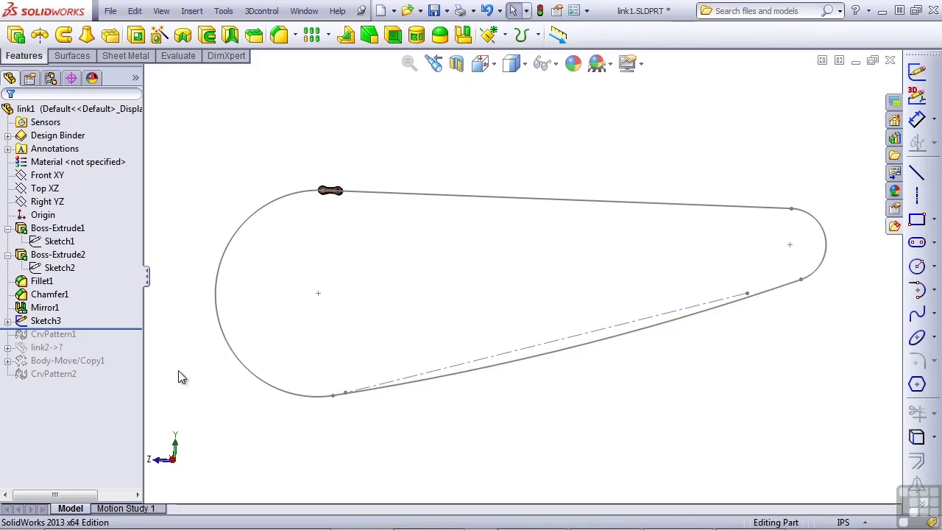
Check the part's pattern types and the motorcycle assembly's component insertion commands, and return to the link1 part
click(329, 35)
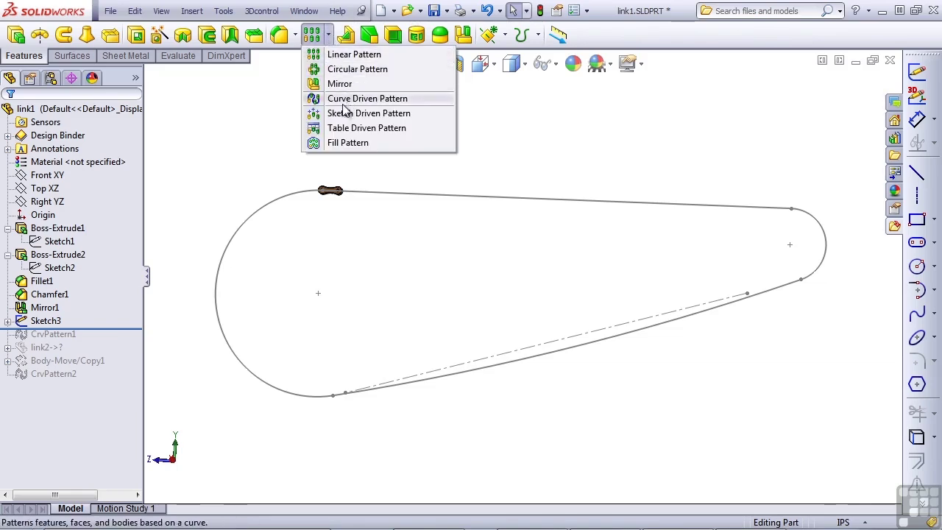
key(ctrl+Tab)
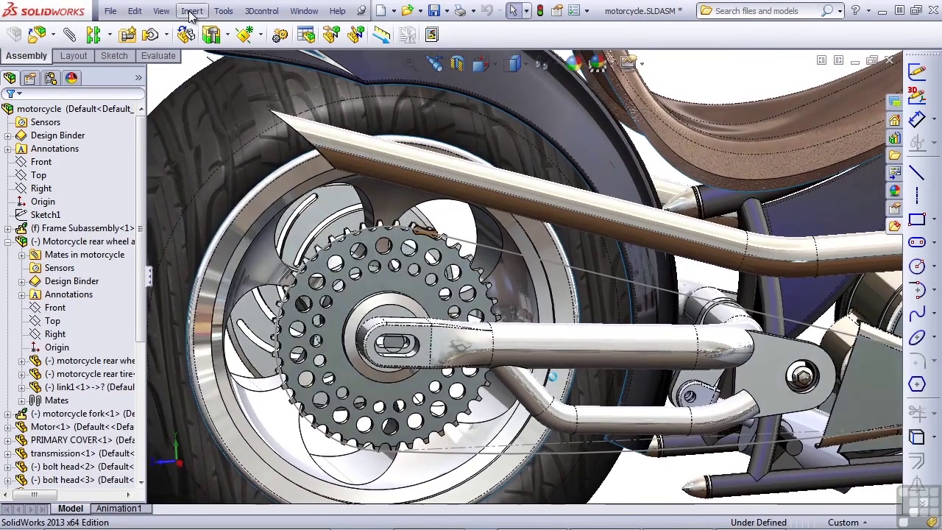
click(192, 11)
mouse_move(237, 70)
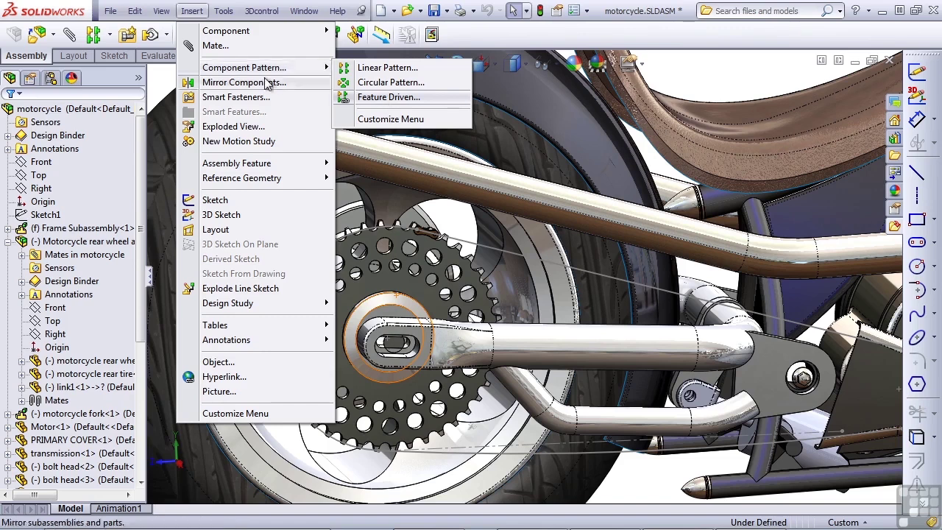
click(165, 88)
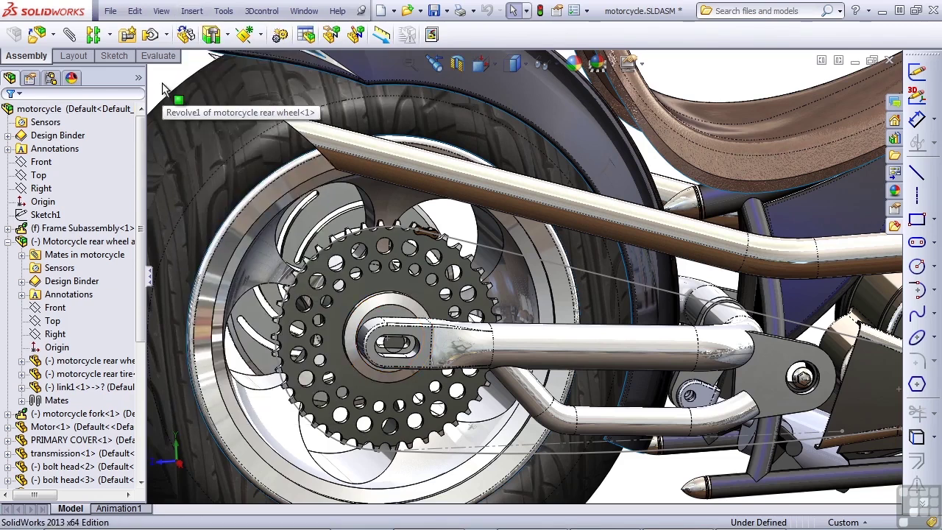
key(ctrl+Tab)
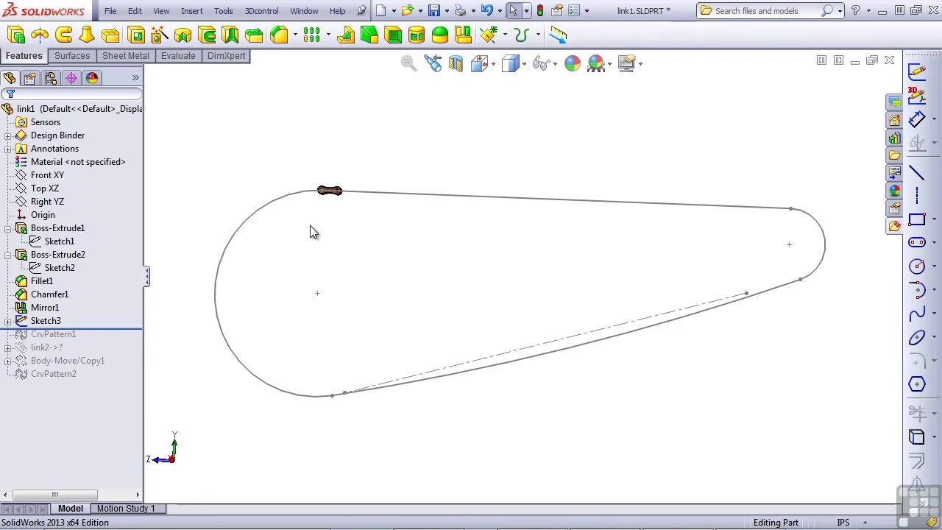
Roll the model forward to include CrvPattern1 and select this curve-driven pattern of links
drag(129, 329, 118, 340)
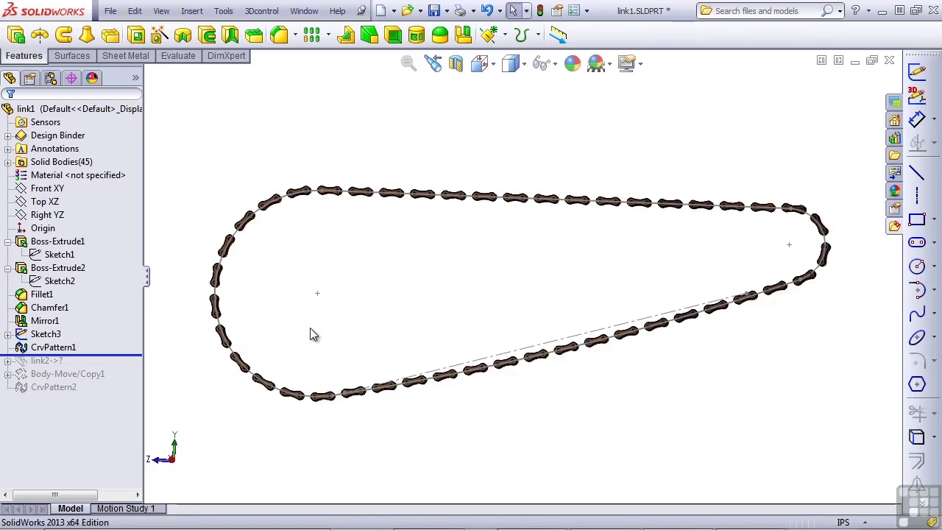
middle_drag(323, 327, 329, 323)
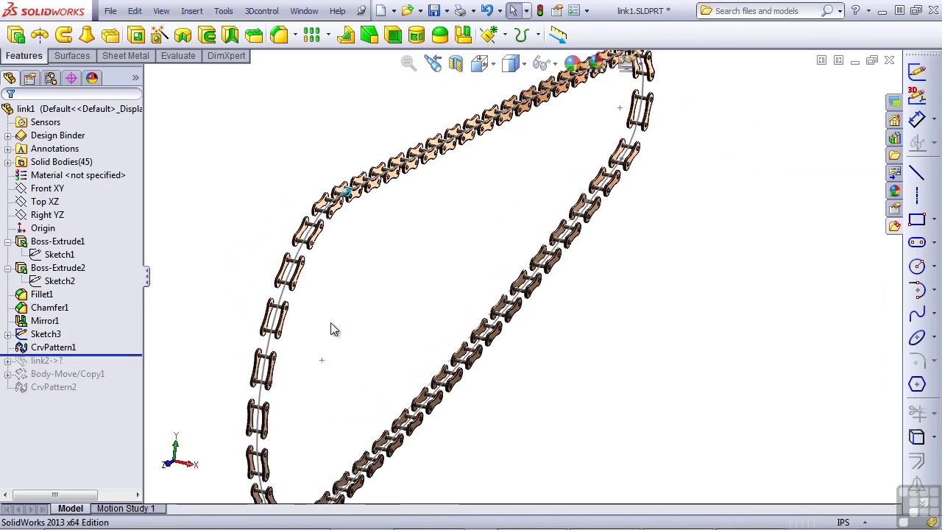
click(52, 348)
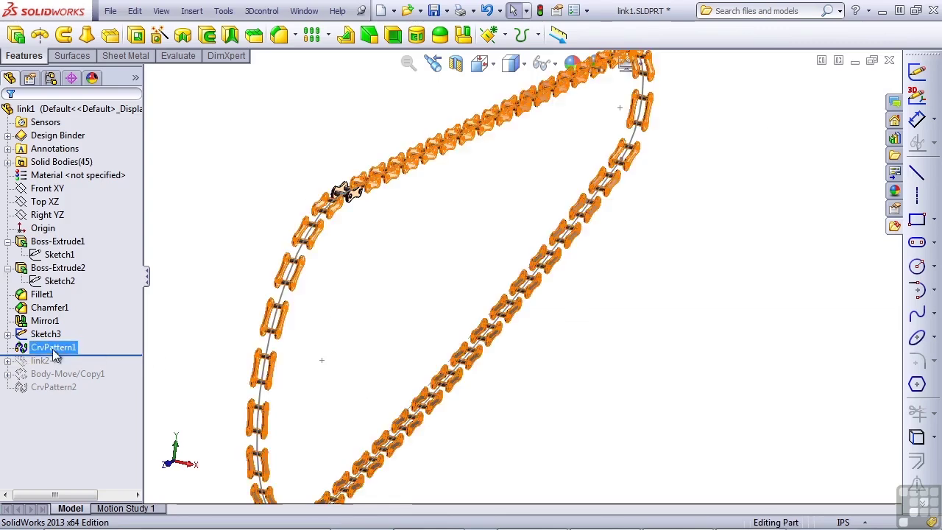
Examine CrvPattern1's path, spacing, offset curve and tangent alignment settings against the links along the chain, and close its definition
click(51, 309)
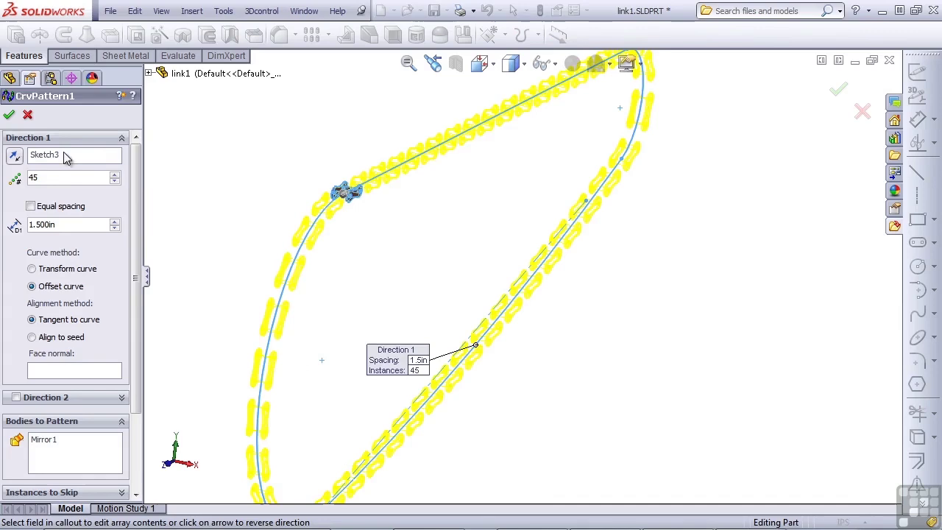
key(ctrl+7)
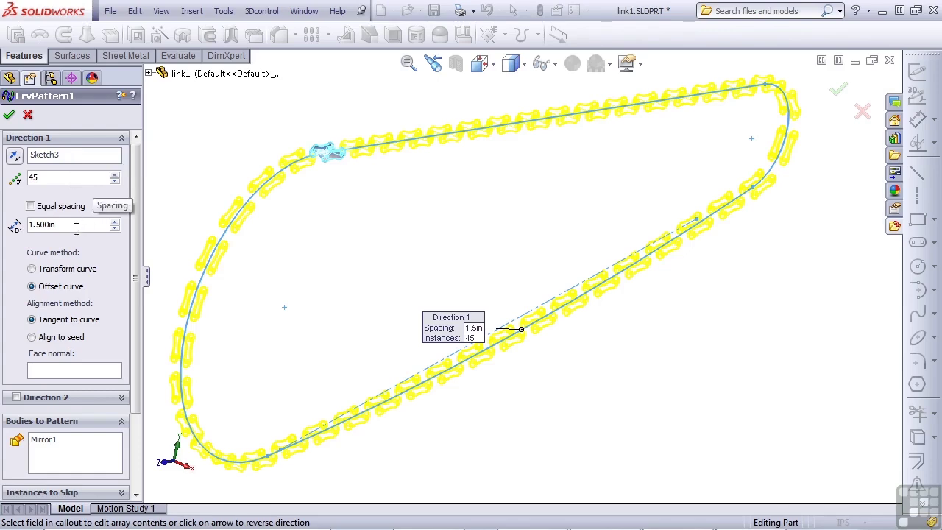
drag(76, 229, 29, 234)
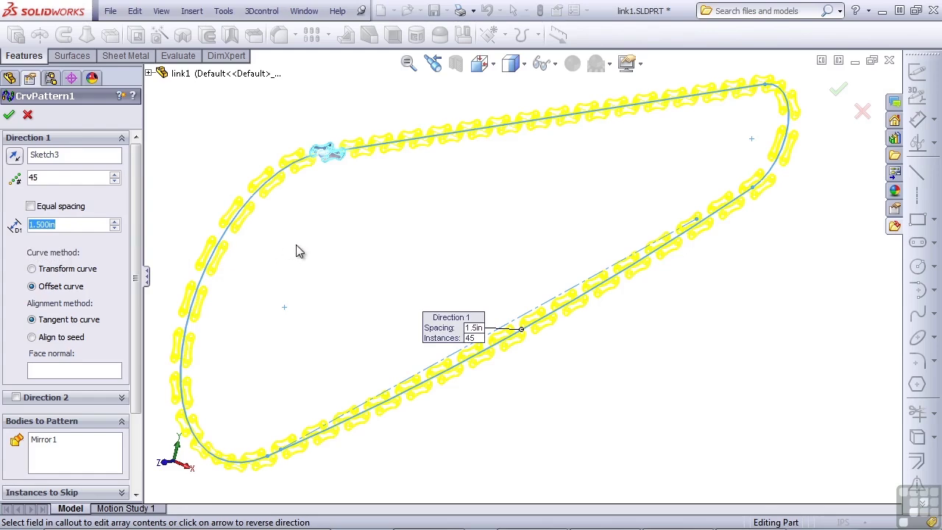
scroll(299, 252, down, 4)
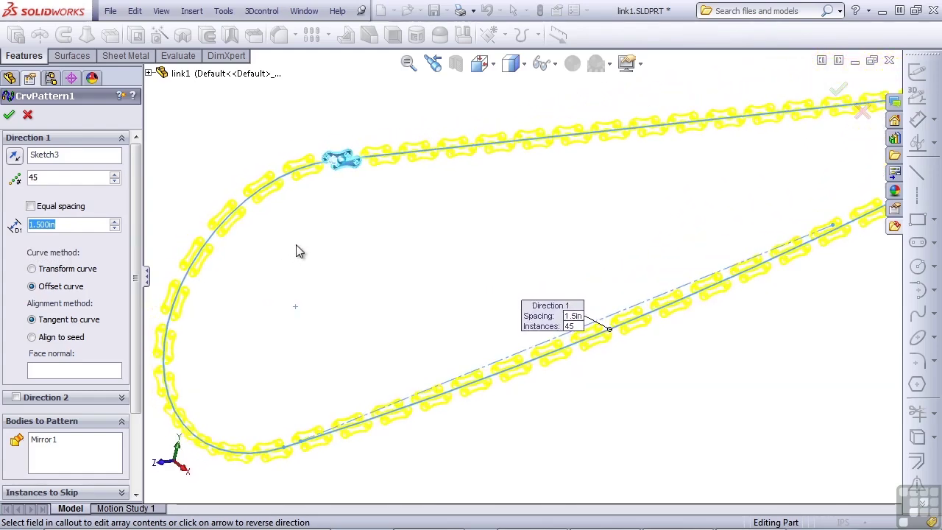
middle_drag(307, 250, 327, 235)
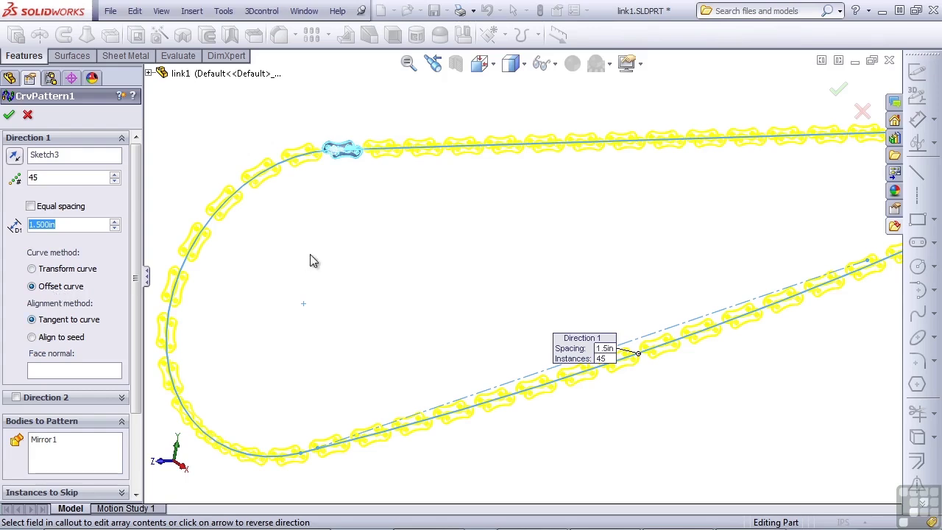
scroll(378, 235, down, 4)
scroll(497, 291, down, 2)
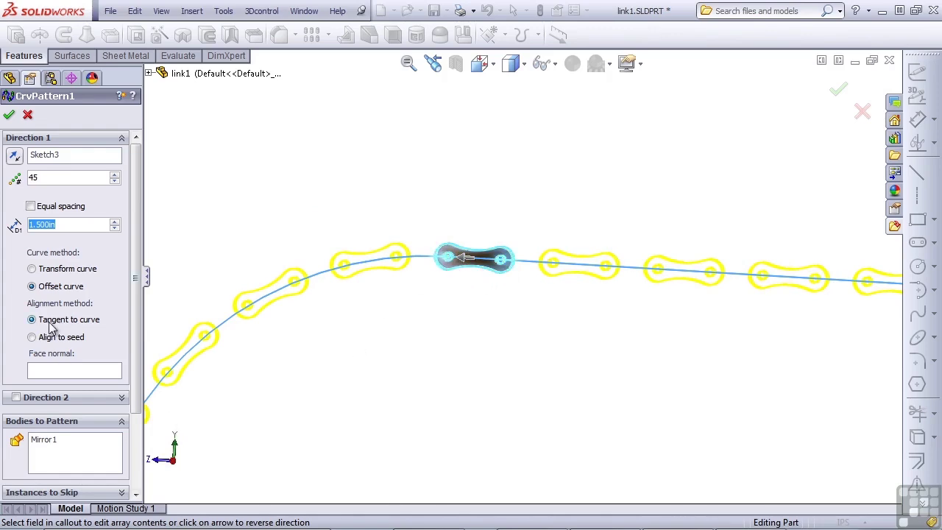
scroll(227, 347, up, 3)
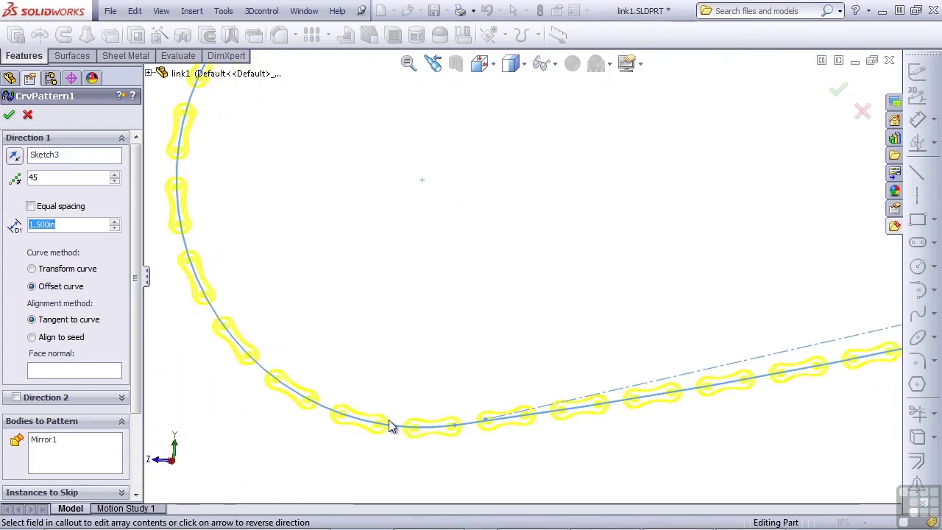
click(8, 114)
key(ctrl+7)
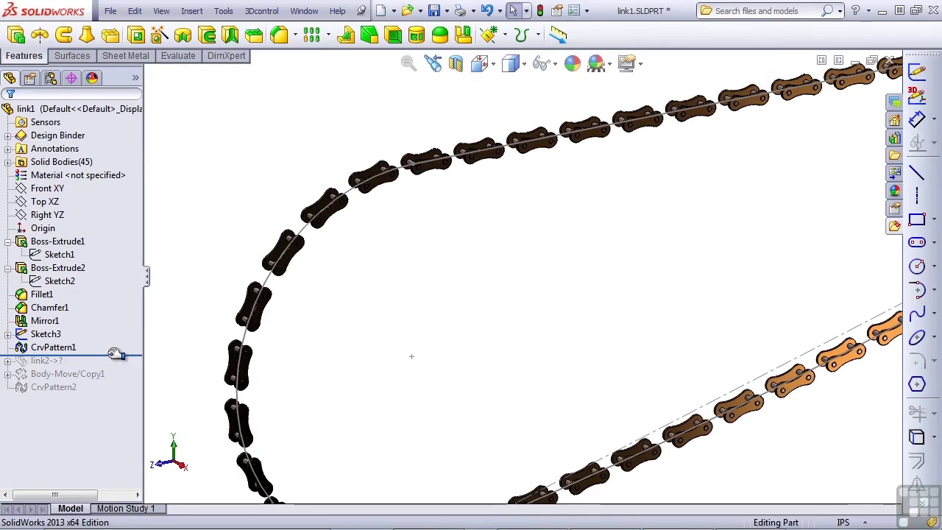
Roll the model forward past CrvPattern1 to include the inserted link2 part
drag(115, 355, 103, 369)
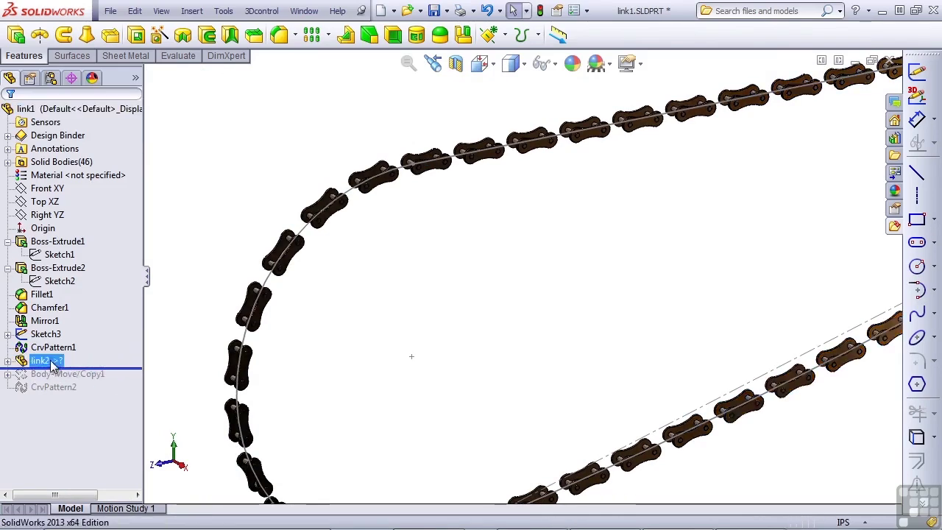
scroll(480, 287, down, 2)
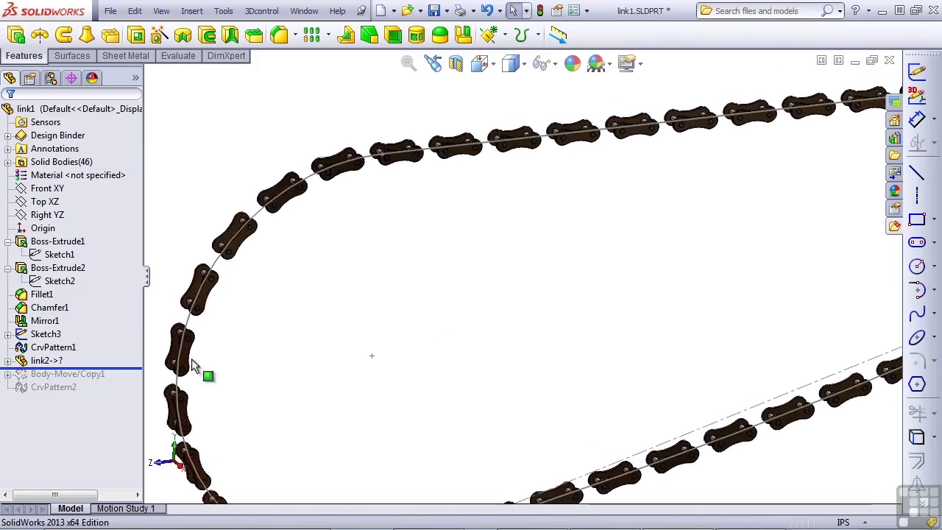
Review which body CrvPattern1 repeats and look through the part's list of solid bodies
click(53, 347)
click(72, 303)
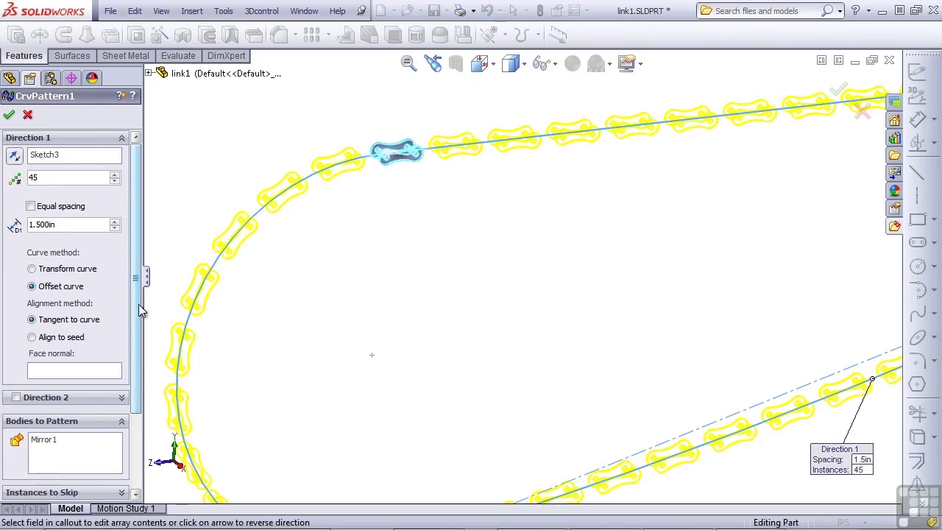
click(9, 114)
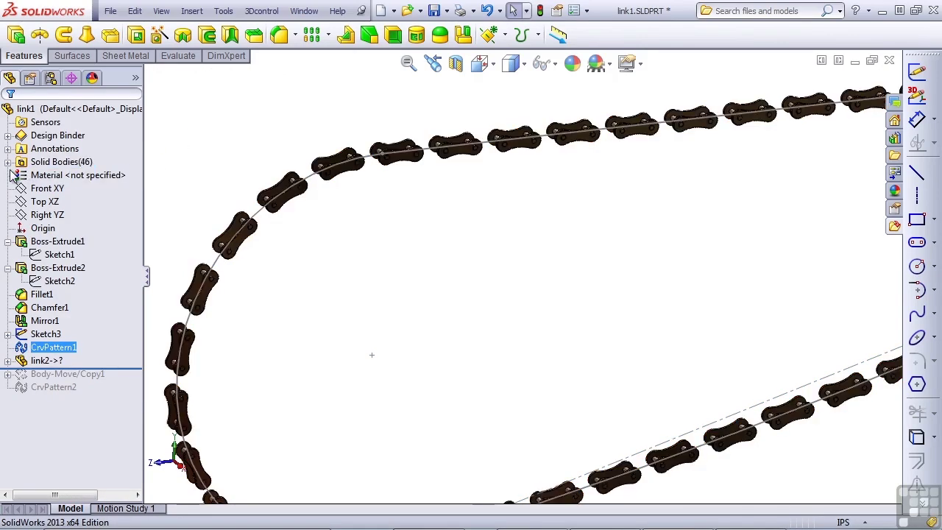
click(7, 162)
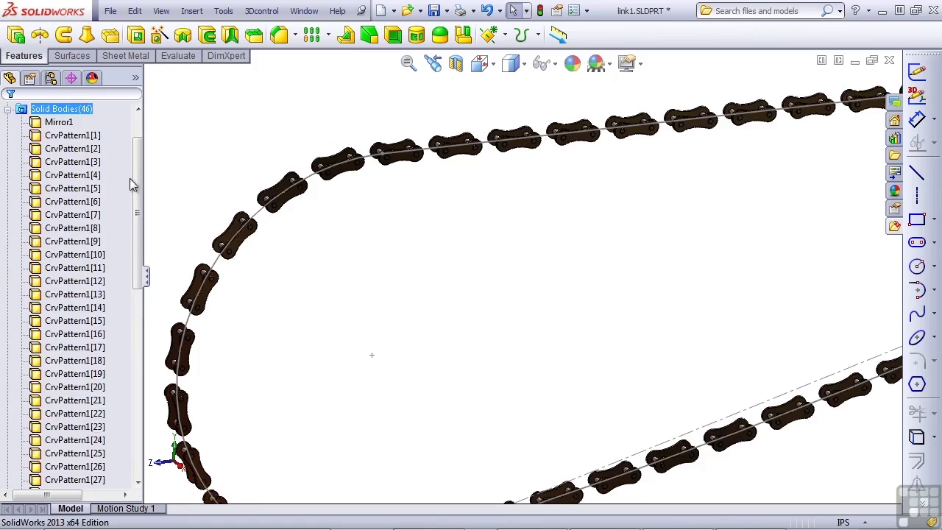
drag(134, 180, 119, 131)
click(8, 161)
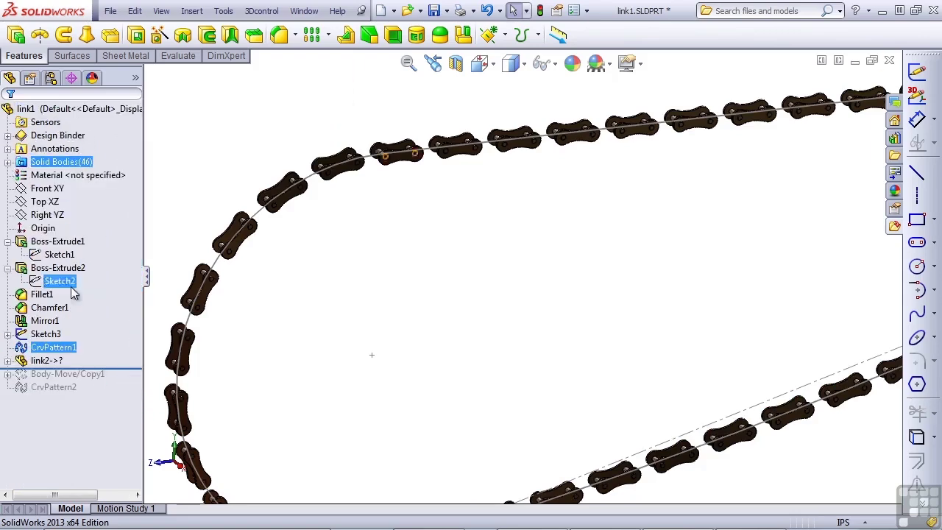
Open the inserted link2 part in context and inspect this roller link from several sides
right_click(32, 365)
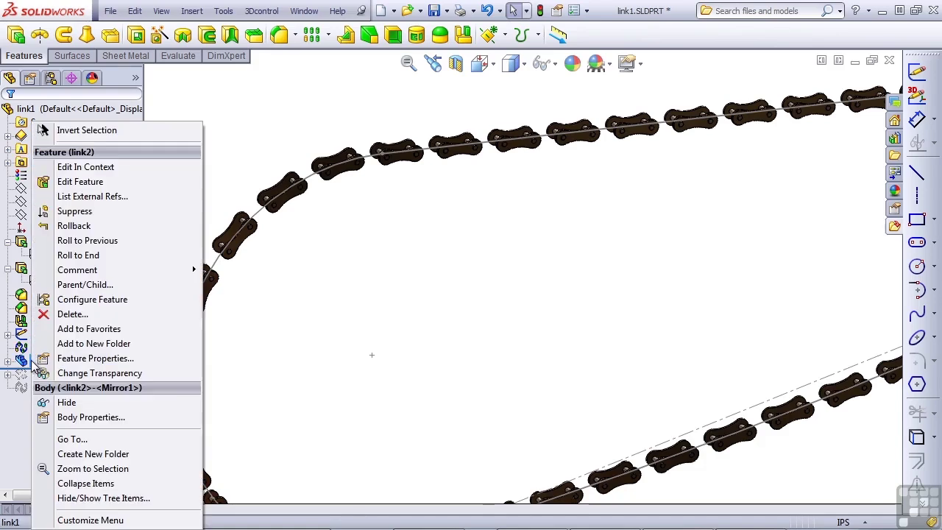
click(98, 168)
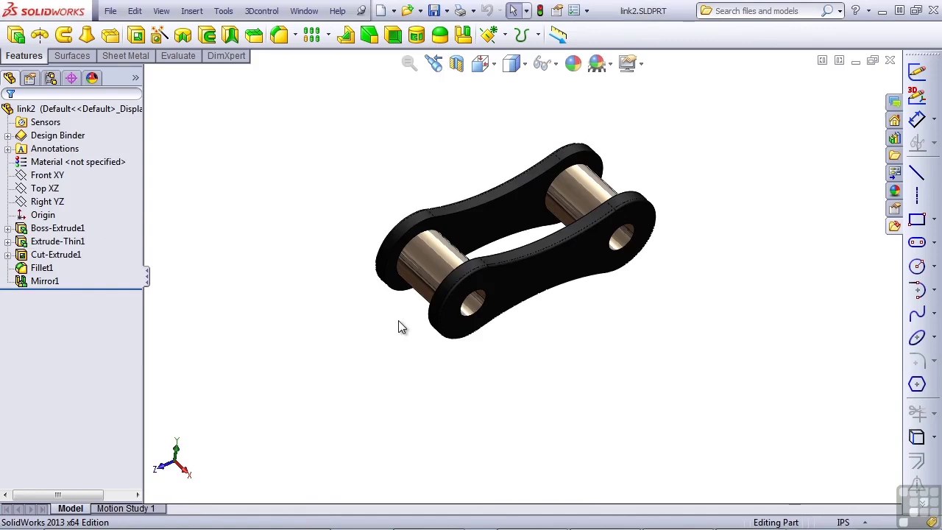
key(Left)
key(Left)
key(Left)
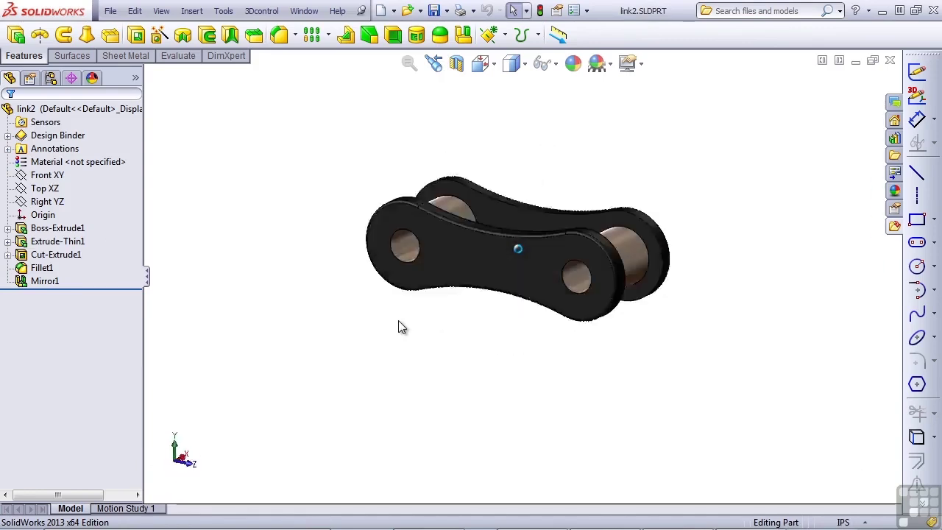
key(Left)
key(Left)
key(Left)
key(Left)
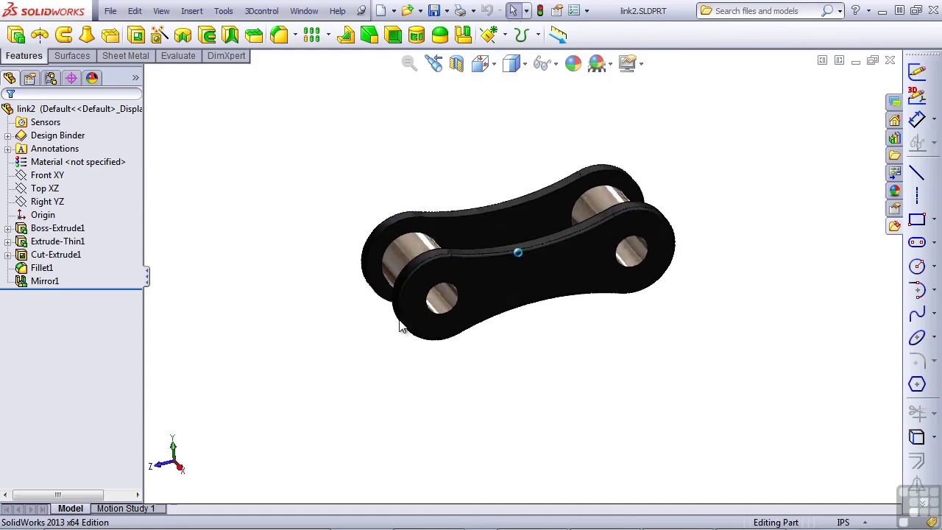
key(Left)
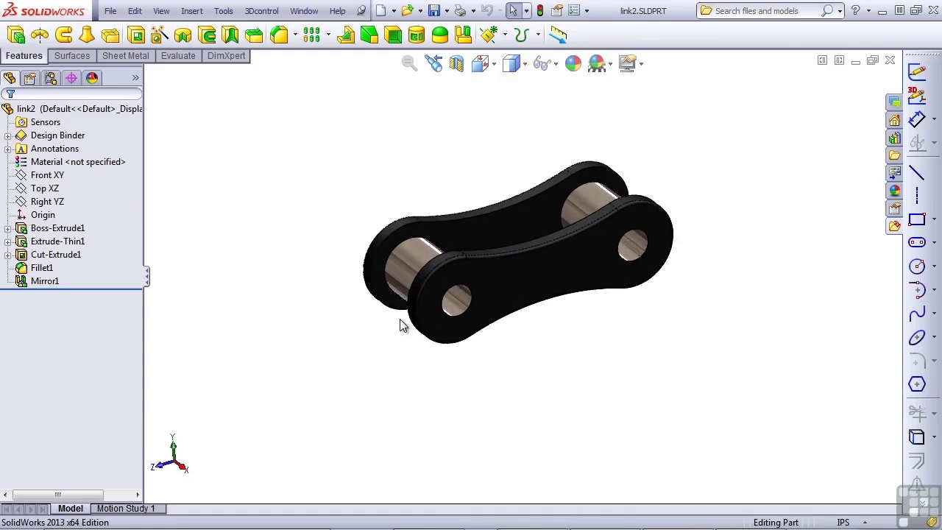
Return to the link1 part and locate the inserted link2 body relative to the whole chain
key(ctrl+Tab)
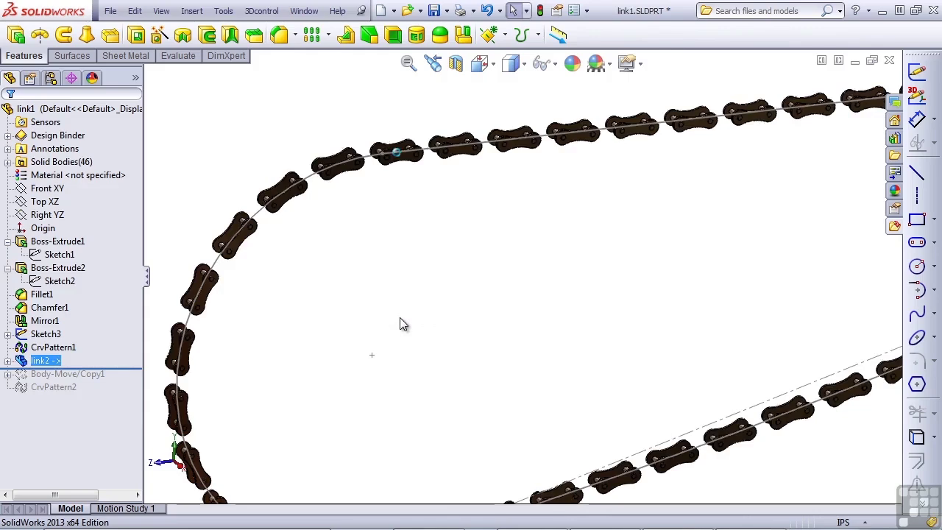
scroll(305, 360, up, 6)
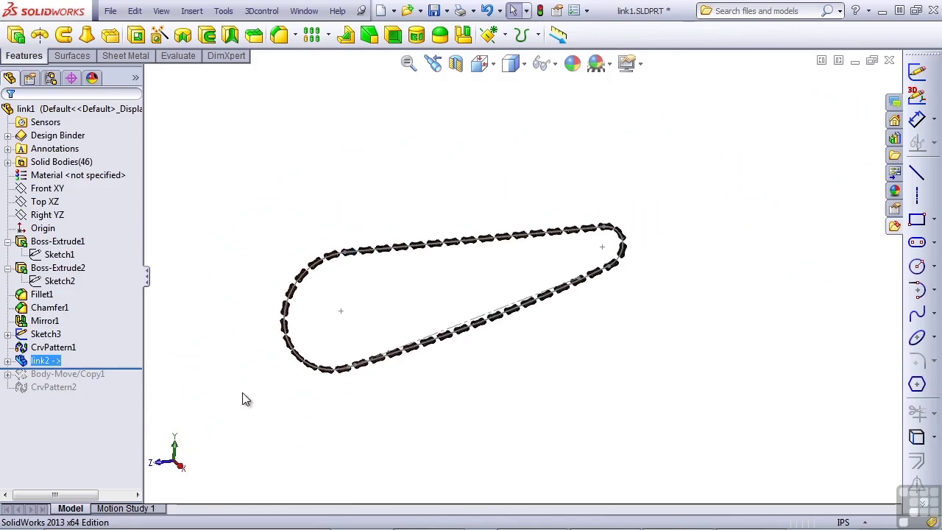
click(25, 363)
key(f)
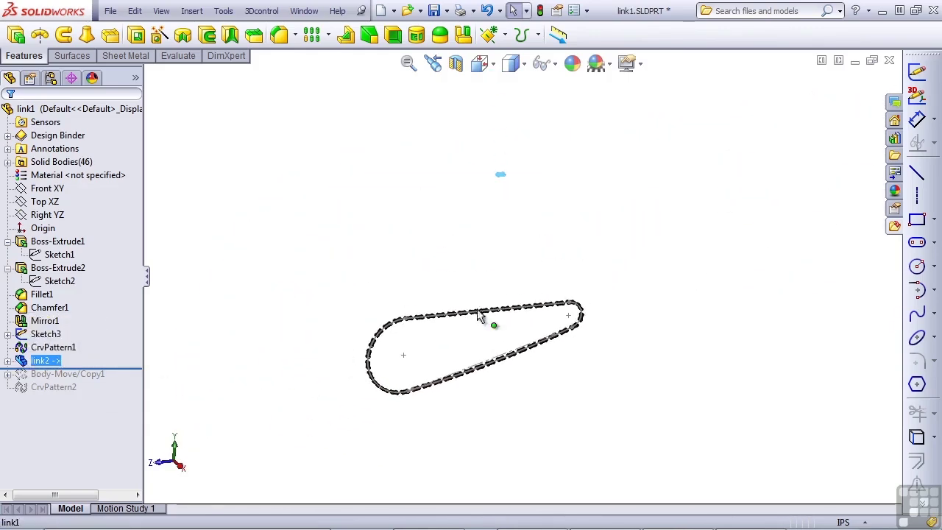
click(537, 232)
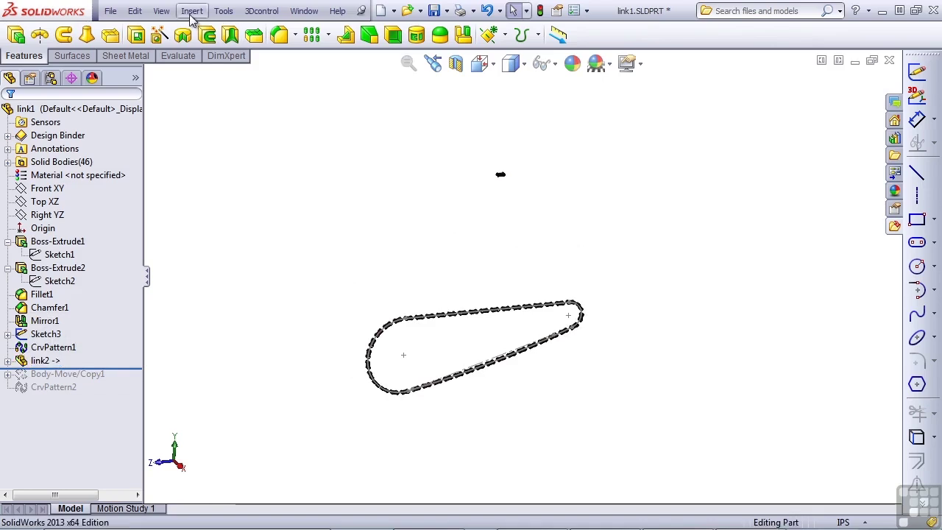
Start inserting link2.SLDPRT into the part, review the transfer options for sketches and planes, and cancel the insertion
click(191, 11)
click(211, 261)
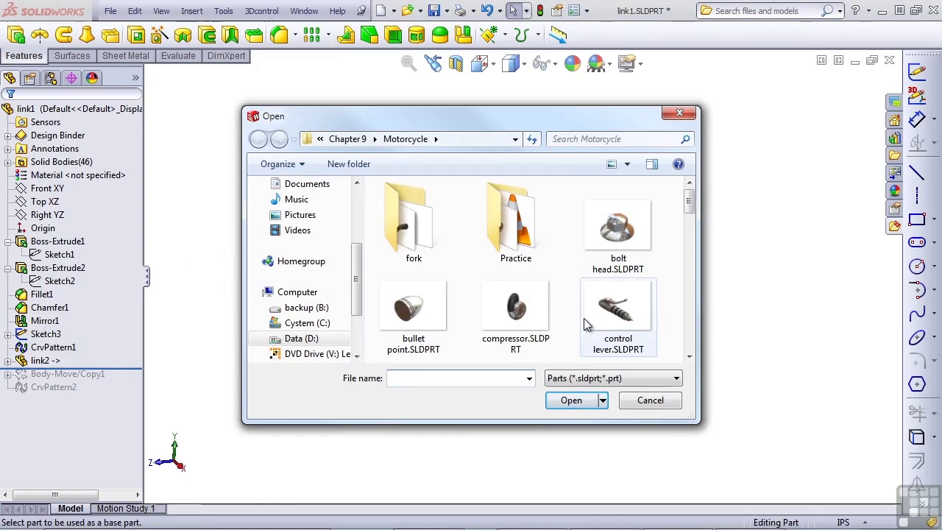
text(link)
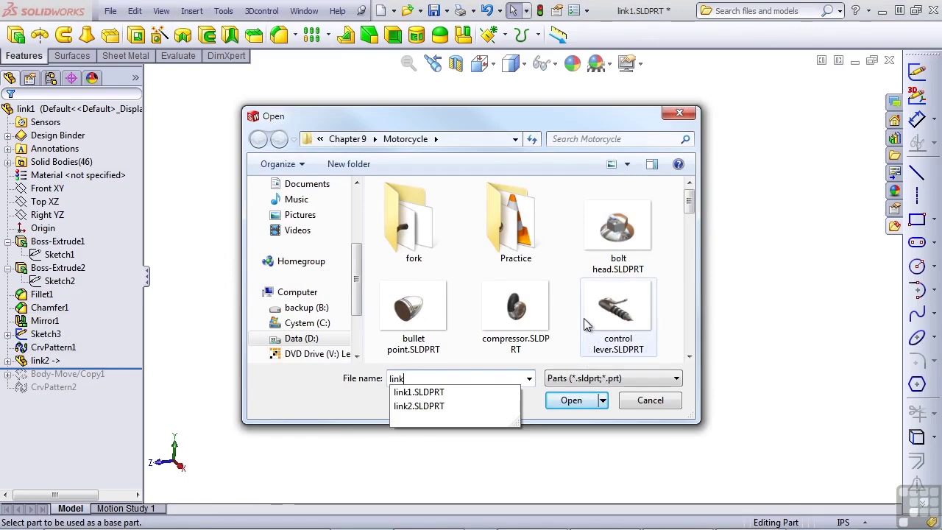
click(412, 406)
click(571, 400)
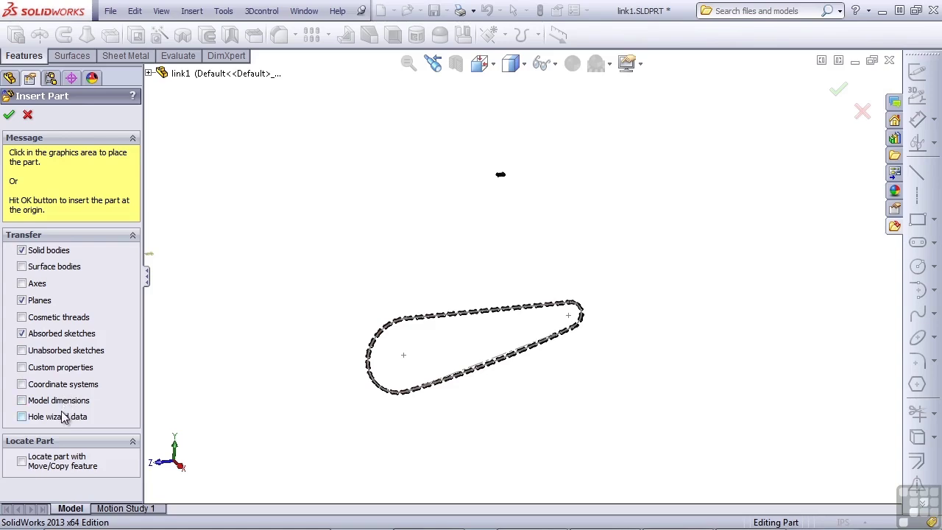
click(22, 333)
click(21, 300)
click(28, 117)
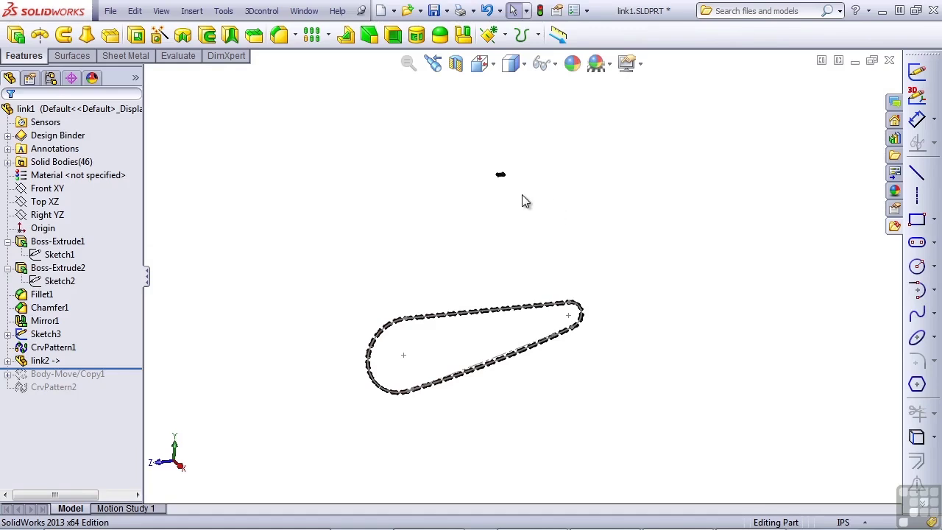
Roll the model forward to include Body-Move/Copy1, which positions the link2 body on the chain
mouse_move(520, 195)
middle_down()
mouse_move(579, 189)
mouse_move(598, 175)
mouse_move(612, 185)
middle_up()
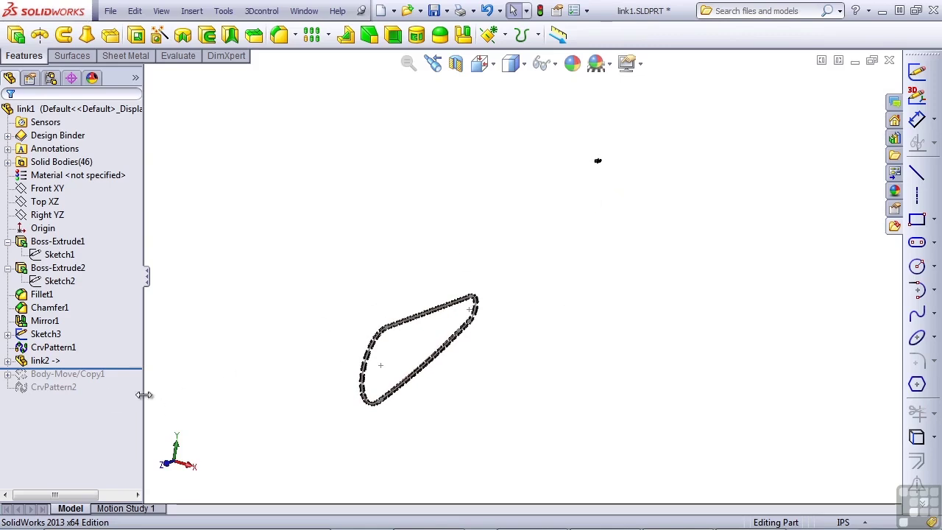
click(104, 373)
drag(116, 369, 105, 383)
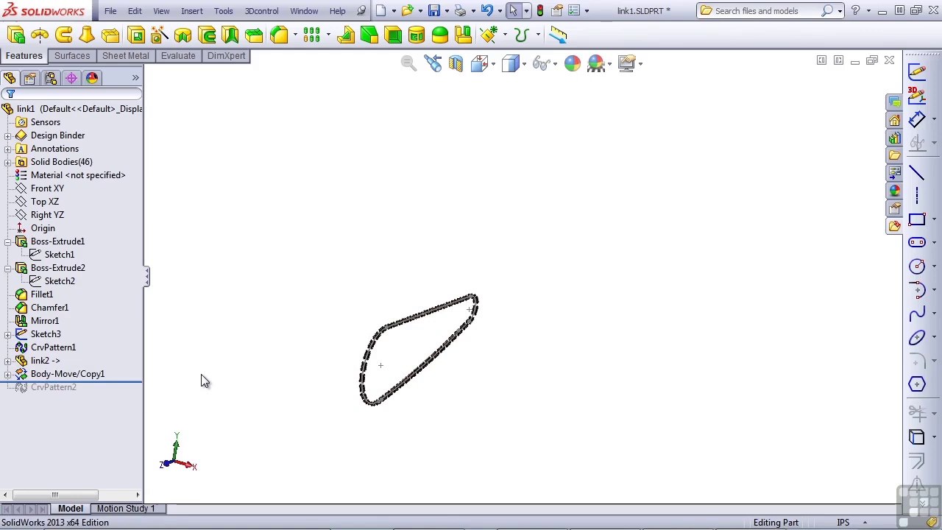
Check the available feature commands for the Move/Copy body command without starting it
click(193, 12)
mouse_move(217, 64)
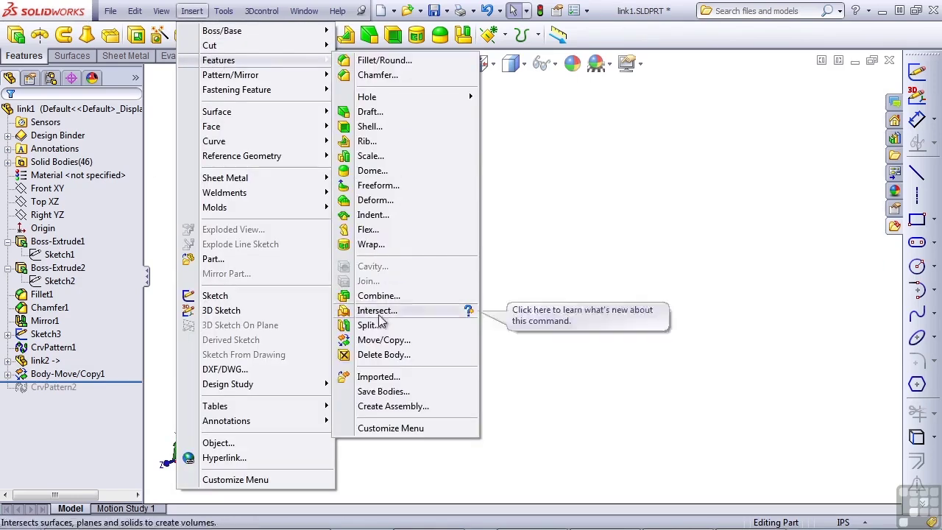
click(562, 418)
Open Body-Move/Copy1 for editing and examine where the moved link2 body sits between the neighbouring chain links
click(49, 375)
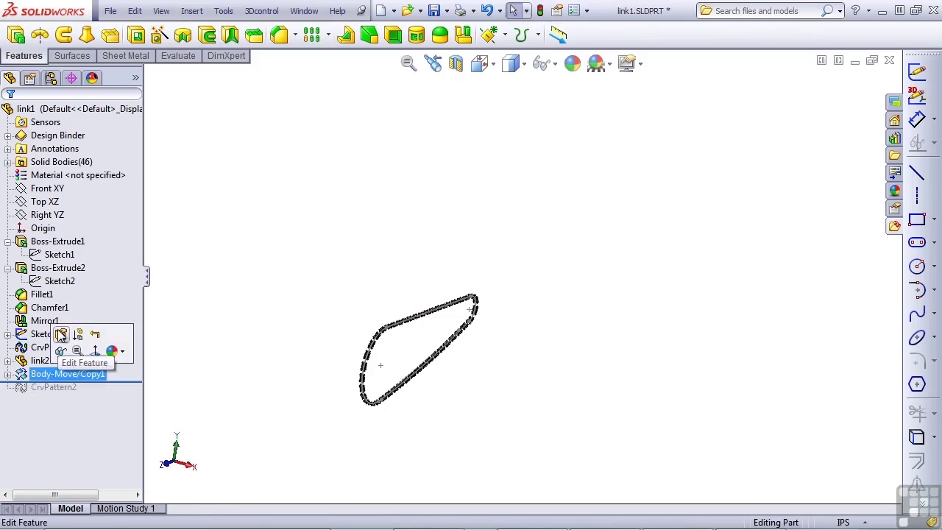
click(62, 335)
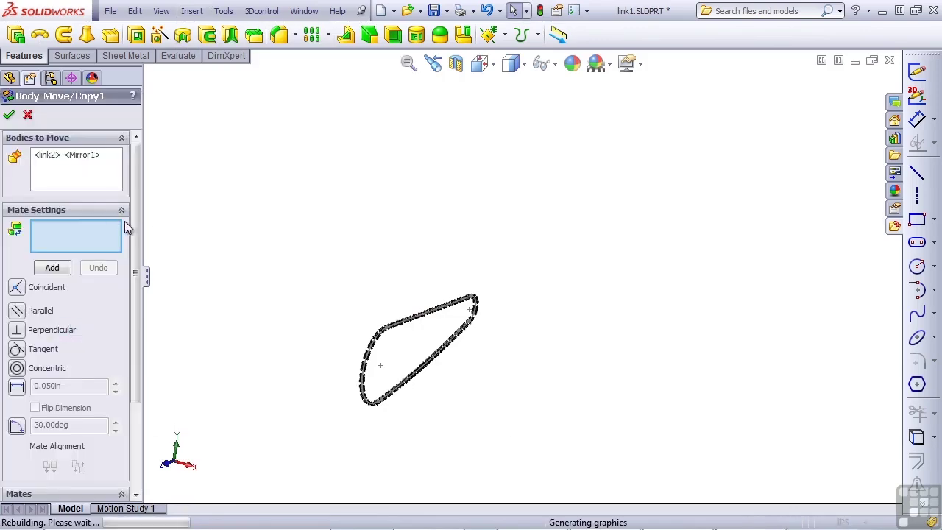
drag(135, 223, 127, 412)
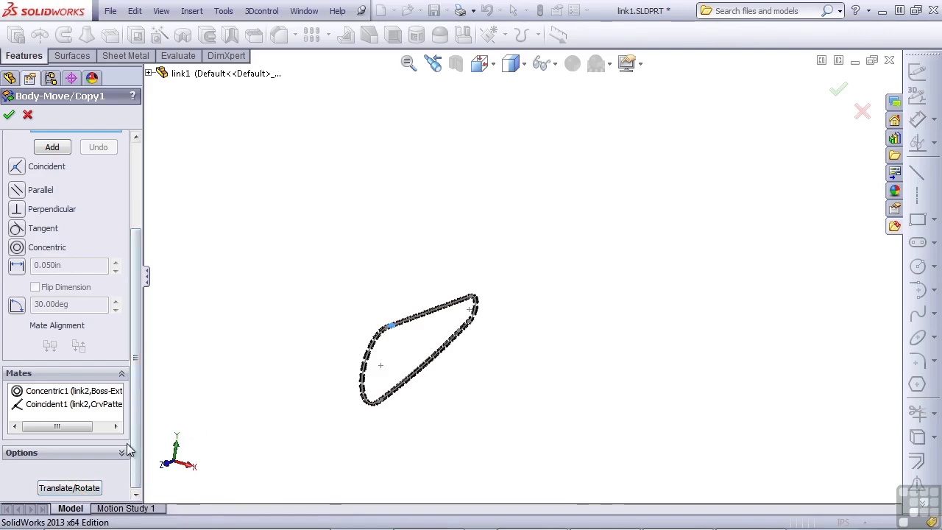
scroll(127, 412, up, 3)
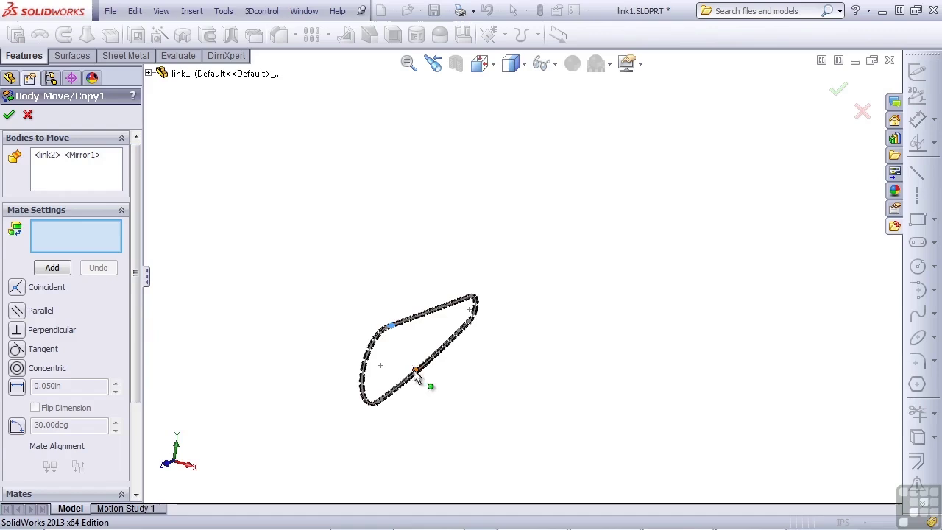
scroll(431, 425, down, 5)
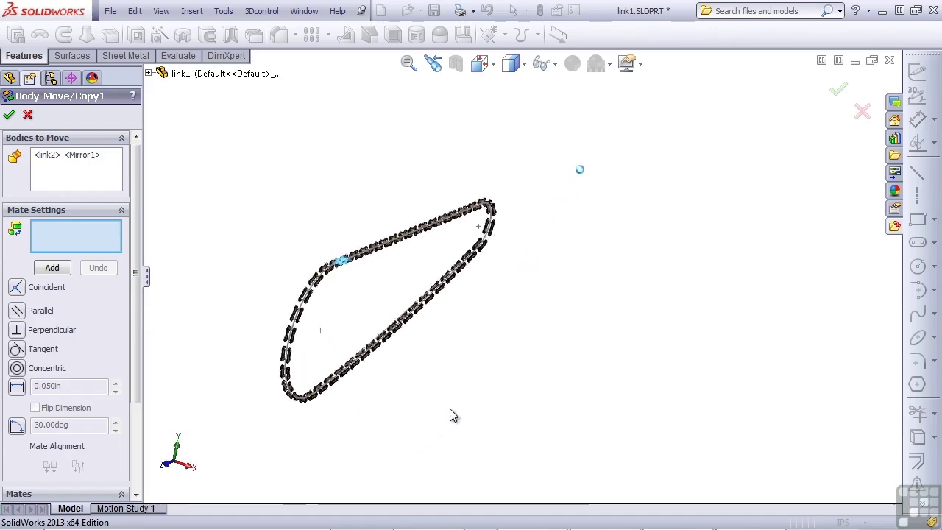
scroll(454, 405, down, 8)
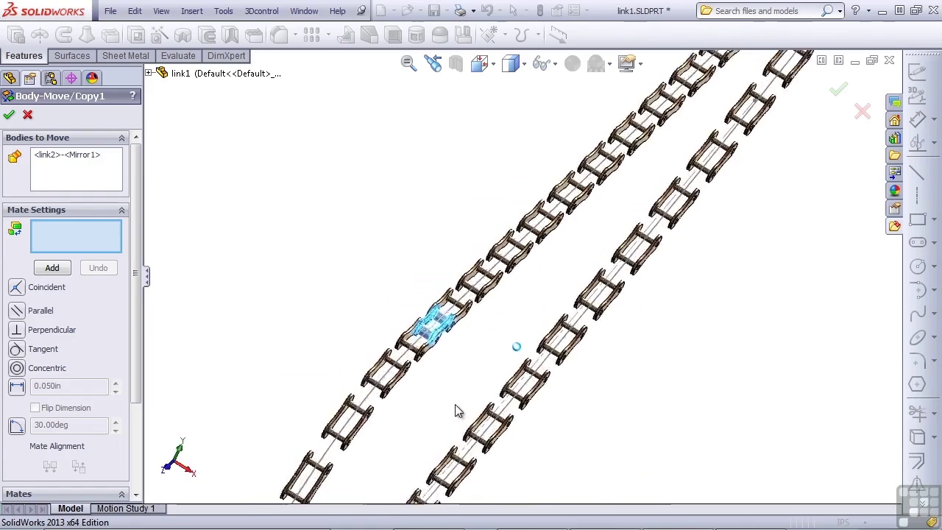
scroll(455, 411, down, 8)
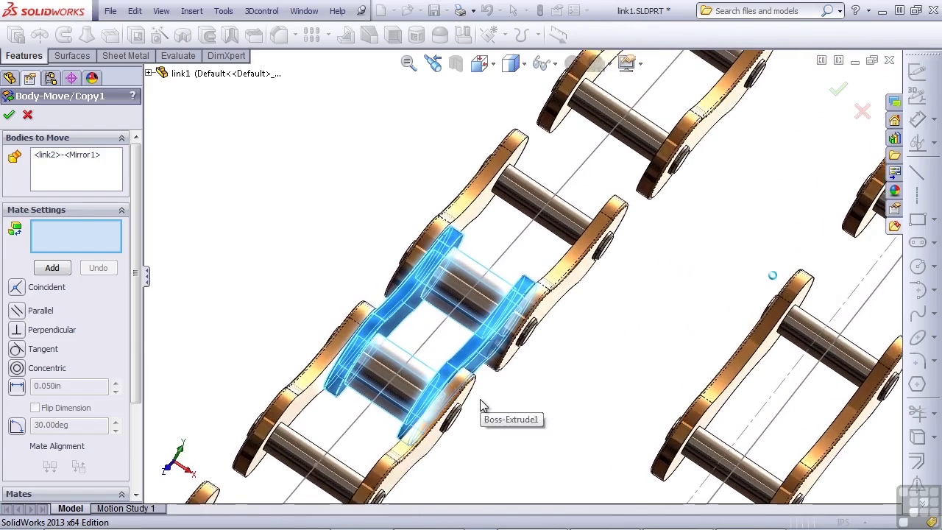
scroll(480, 404, down, 2)
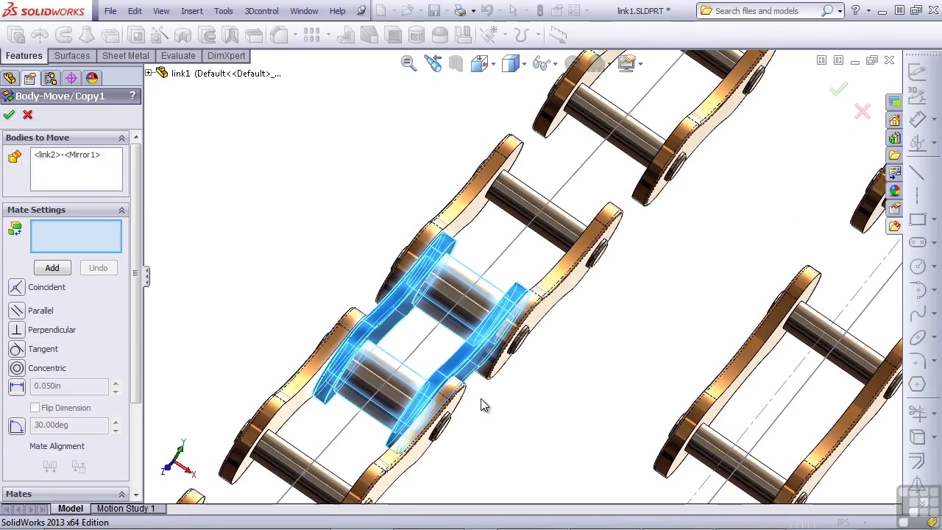
middle_drag(482, 404, 377, 418)
Review the Concentric1 and Coincident1 mates that position the link2 body, check them from the side, and close the feature
drag(136, 286, 138, 368)
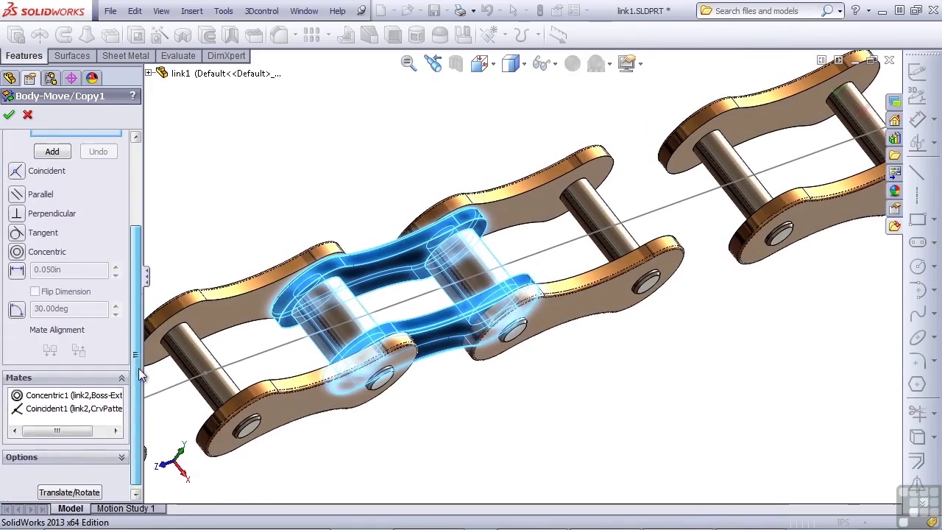
click(48, 394)
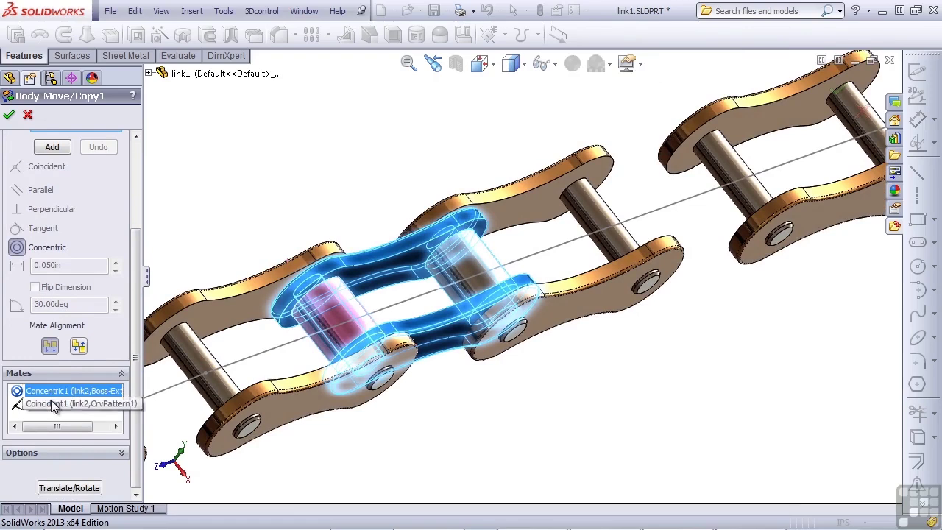
click(51, 402)
key(ctrl+4)
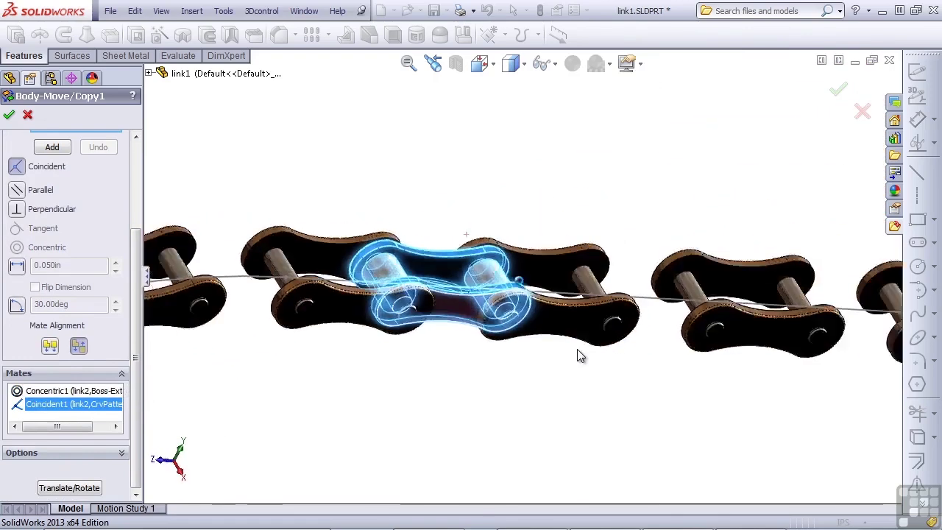
click(9, 114)
Roll the model forward to include CrvPattern2 and inspect its patterned link2 bodies up close
drag(115, 379, 110, 396)
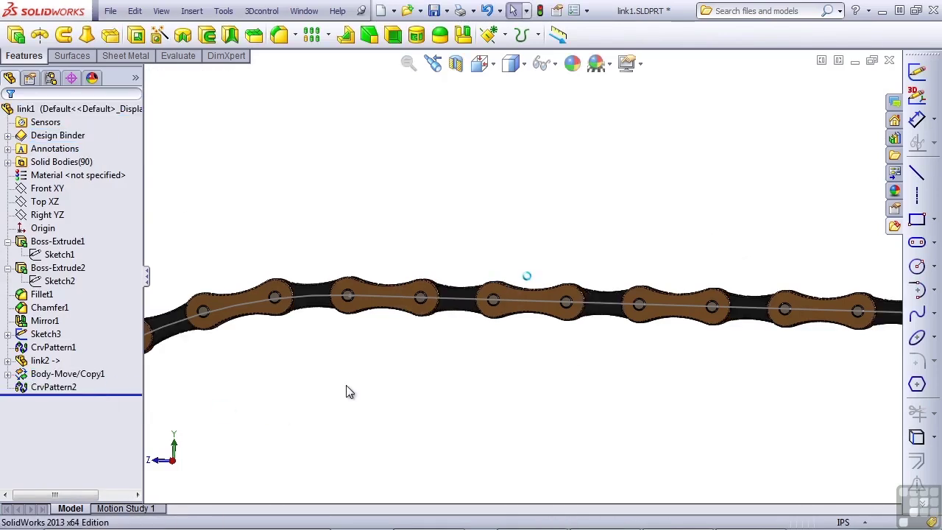
click(60, 387)
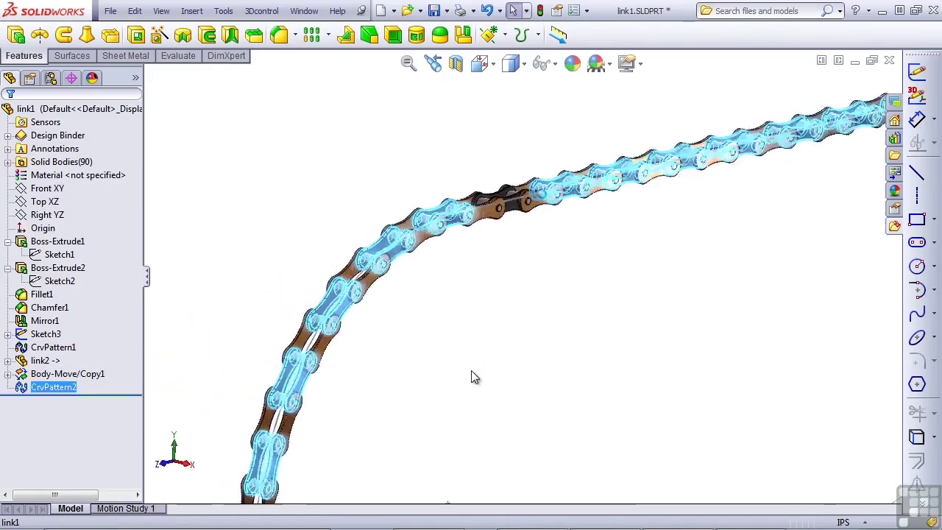
scroll(567, 358, down, 10)
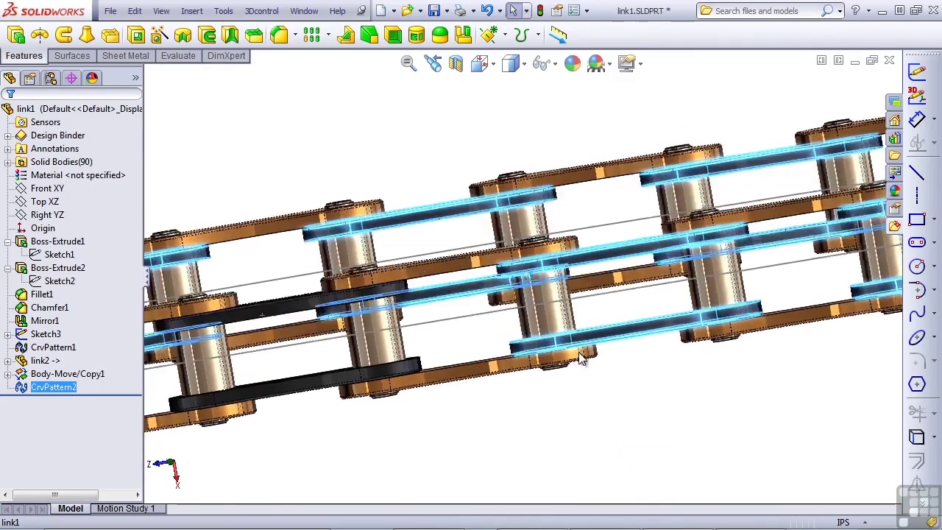
scroll(577, 342, down, 5)
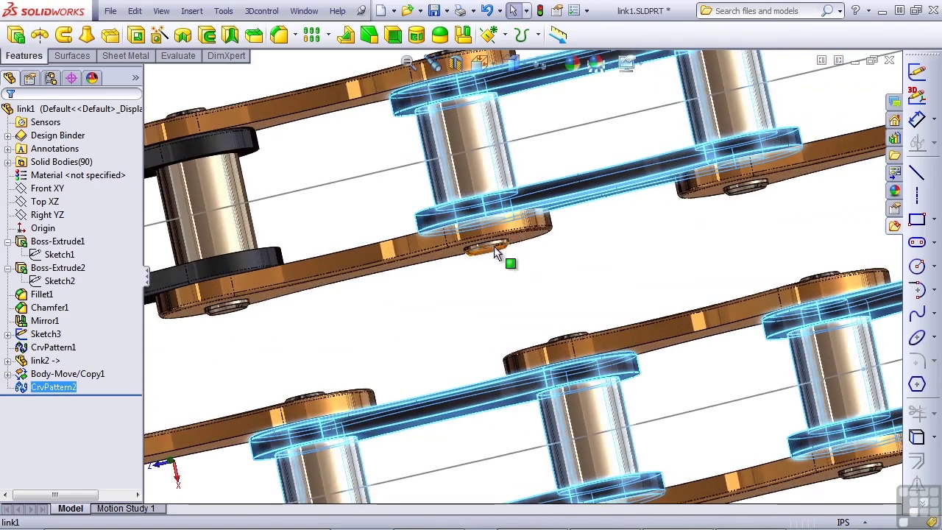
mouse_move(492, 247)
middle_down()
mouse_move(498, 231)
mouse_move(523, 237)
mouse_move(551, 287)
middle_up()
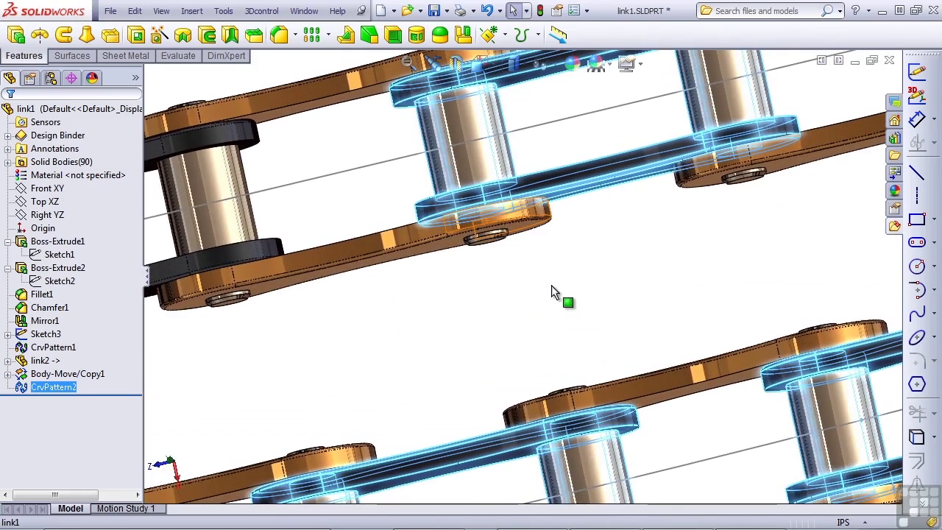
click(546, 292)
Examine the completed chain loop with both link patterns from the side
scroll(547, 292, up, 10)
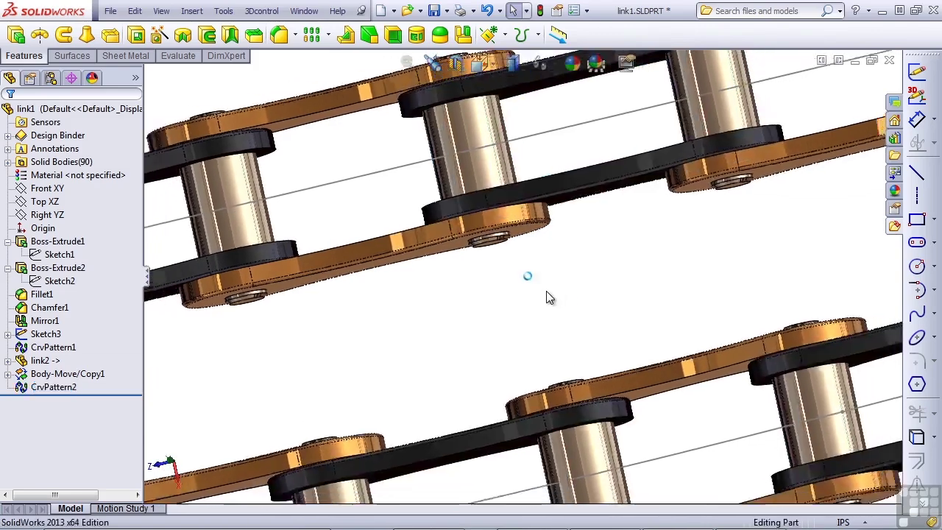
key(Down)
key(Down)
key(Down)
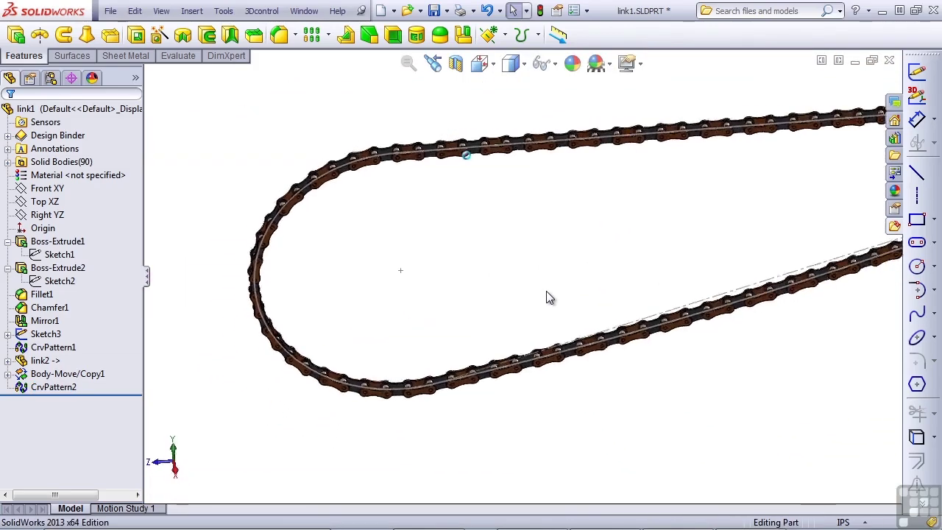
key(ctrl+Left)
key(ctrl+Left)
key(ctrl+Left)
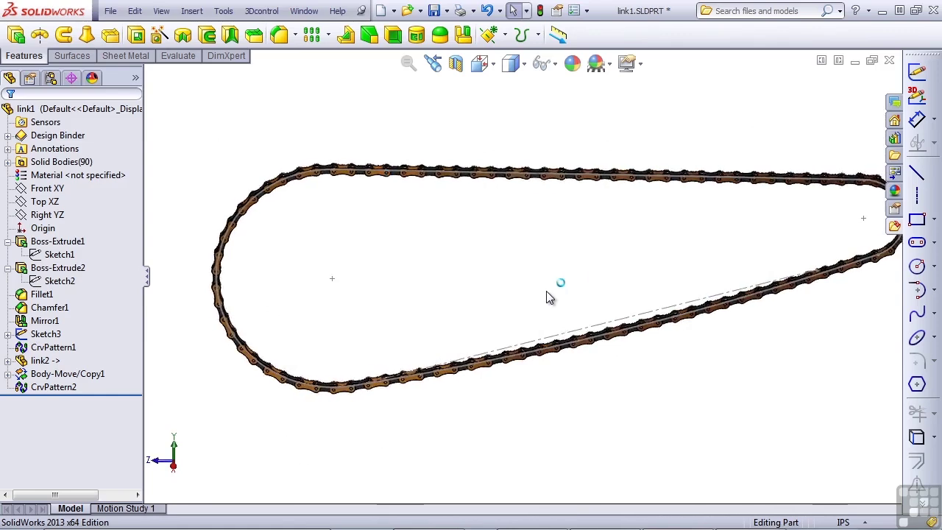
scroll(527, 298, down, 2)
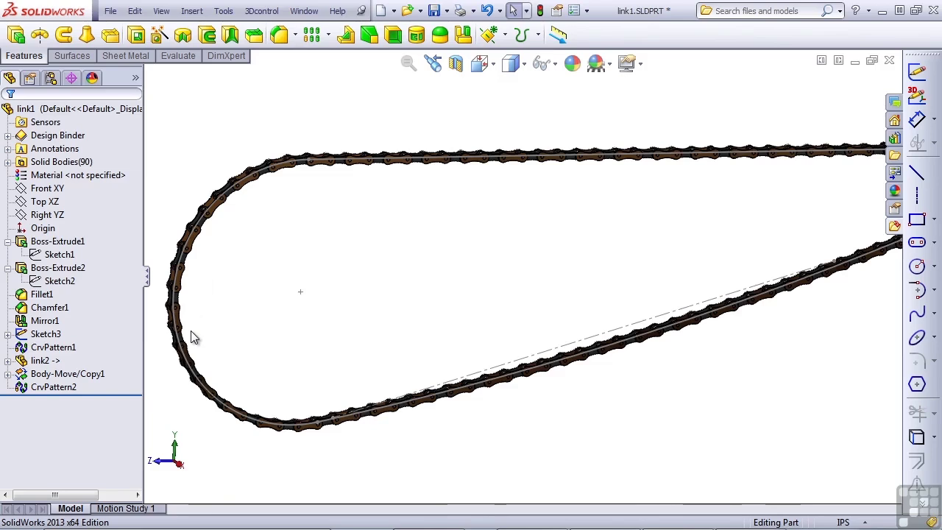
Highlight CrvPattern2 and CrvPattern1 together to compare their coverage of the chain, and clear the selection
click(69, 386)
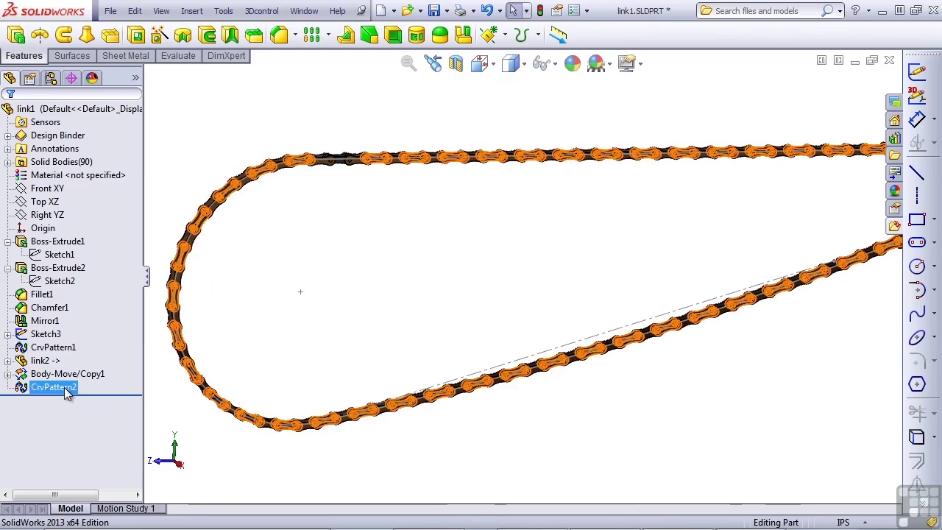
ctrl+click(45, 351)
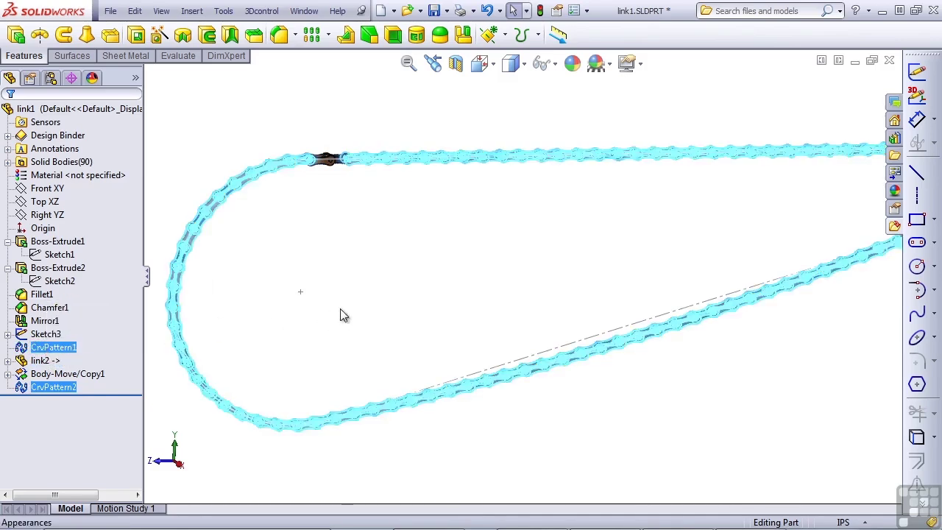
click(363, 309)
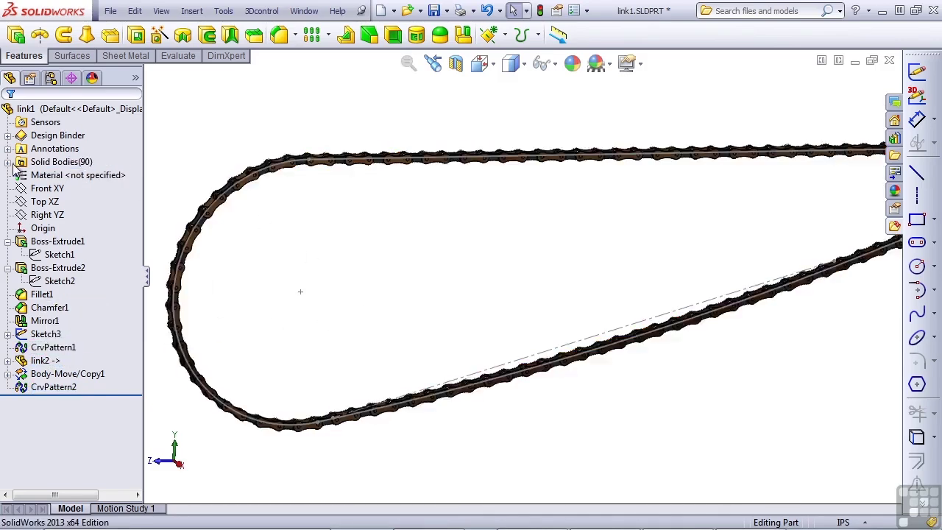